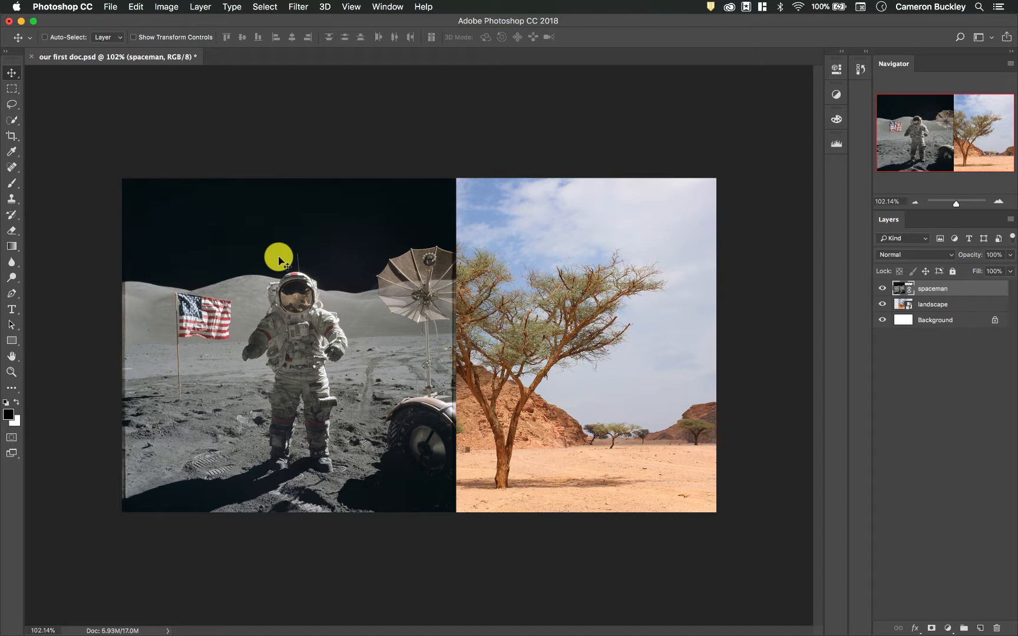
- Move the spaceman layer slightly up and to the left so it uncovers the canvas's lower edge
{"action": "mouse_move", "coordinate": [279, 259]}
{"action": "left_mouse_down"}
{"action": "mouse_move", "coordinate": [352, 264]}
{"action": "mouse_move", "coordinate": [263, 286]}
{"action": "mouse_move", "coordinate": [272, 252]}
{"action": "left_mouse_up"}
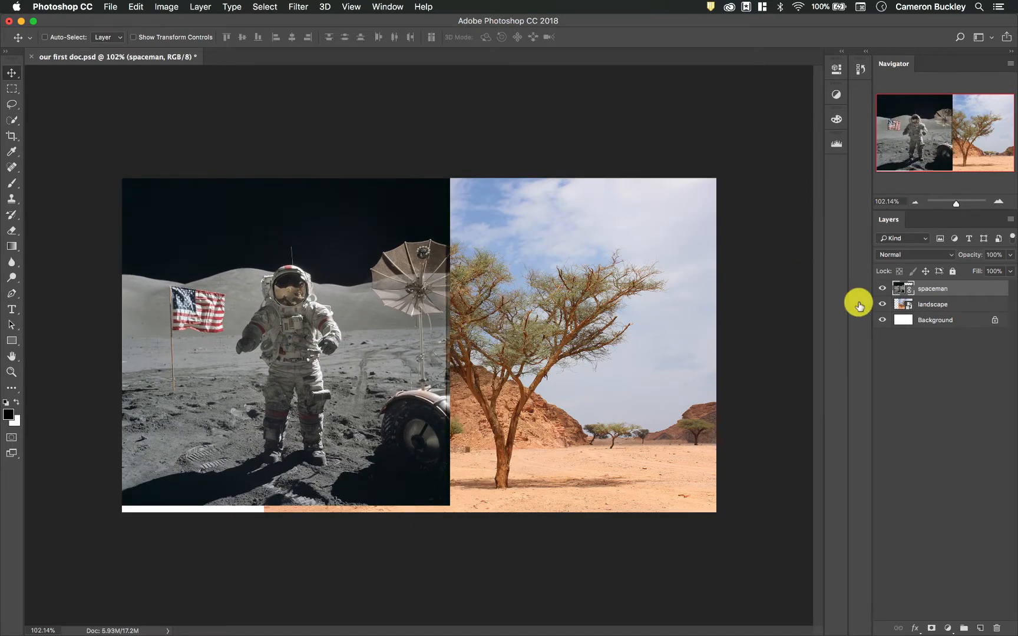
{"action": "left_click", "coordinate": [936, 303]}
{"action": "left_click", "coordinate": [939, 290]}
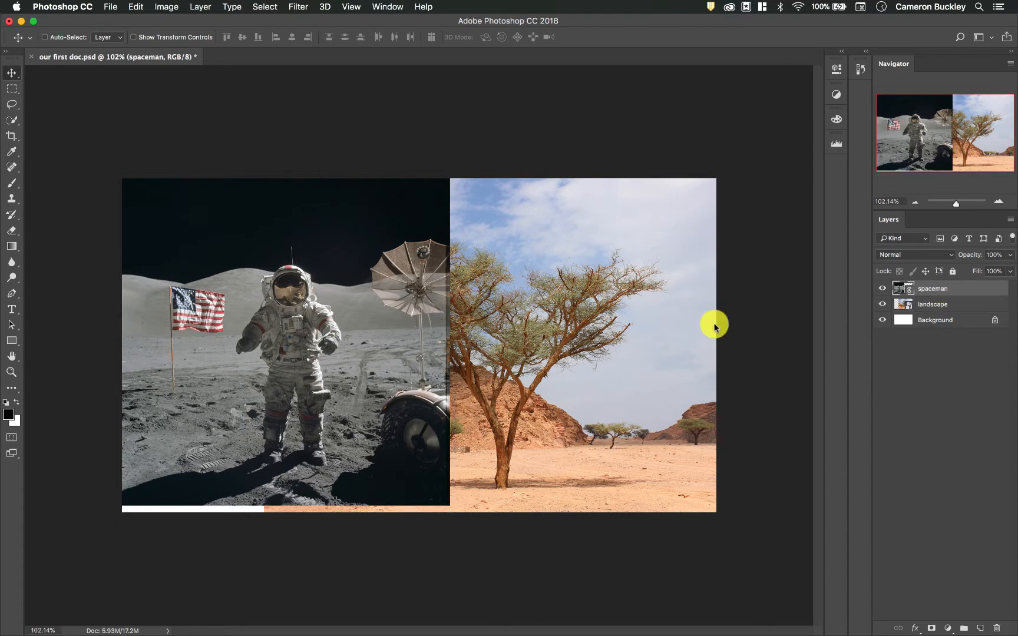
- Shift the landscape layer to the right and lower the spaceman layer to the canvas's bottom edge
{"action": "left_click", "coordinate": [939, 303]}
{"action": "left_click_drag", "start_coordinate": [647, 323], "coordinate": [677, 325]}
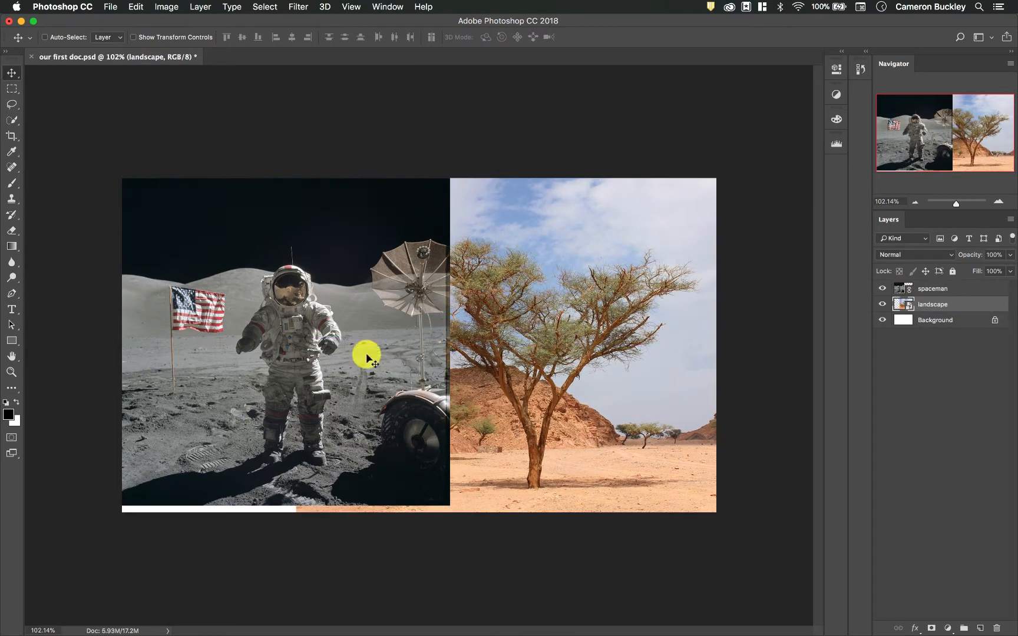
{"action": "left_click", "coordinate": [968, 293]}
{"action": "left_click_drag", "start_coordinate": [432, 302], "coordinate": [432, 310]}
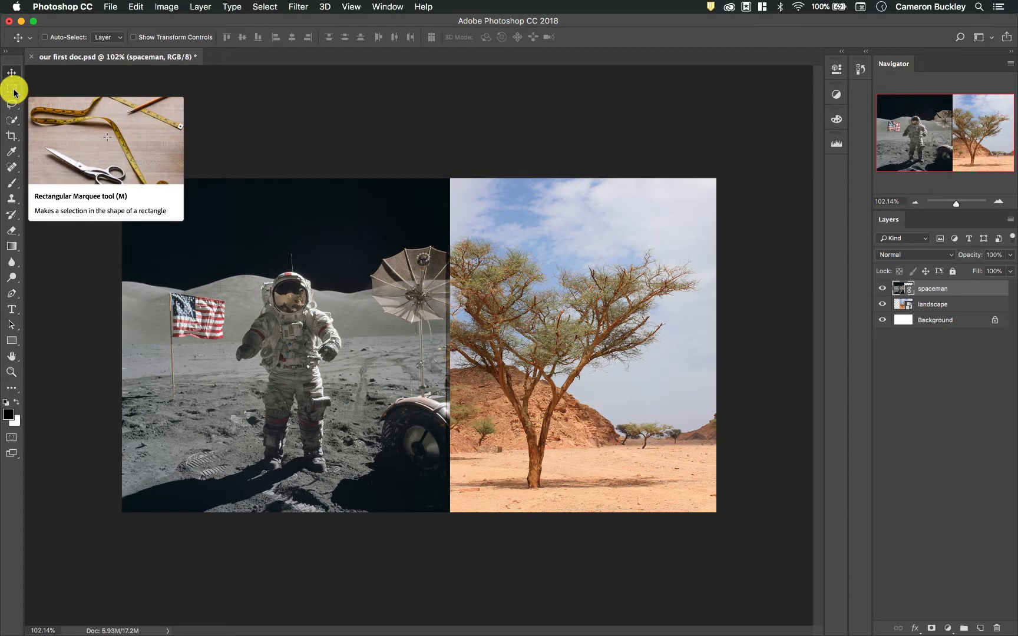
- Draw a series of rectangular marquee selections of varying sizes over the spaceman image, each replacing the previous one
{"action": "key", "text": "m"}
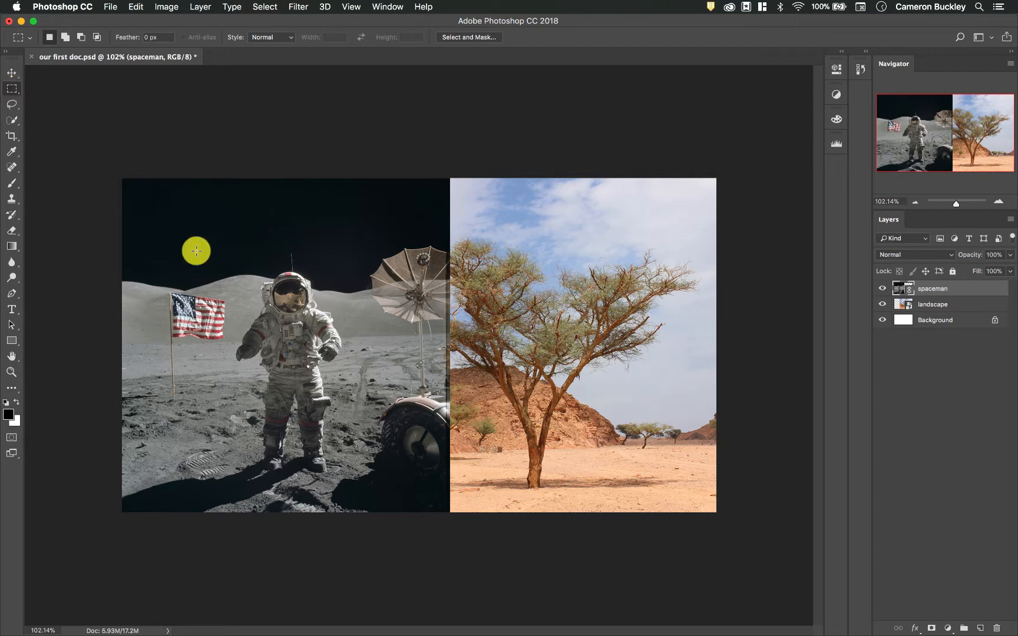
{"action": "left_click_drag", "start_coordinate": [157, 193], "coordinate": [344, 290]}
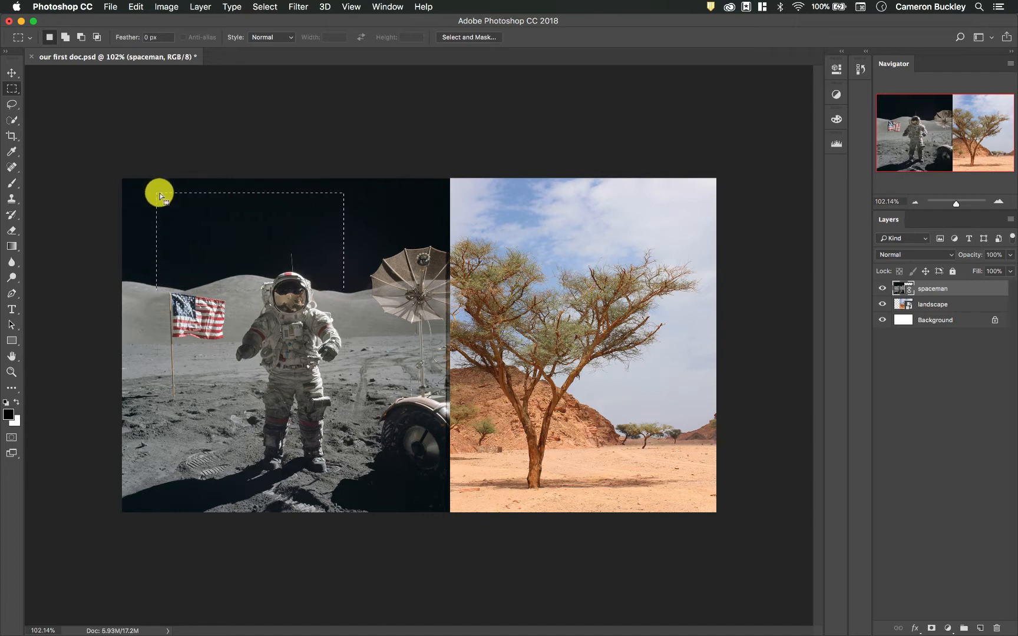
{"action": "left_click_drag", "start_coordinate": [300, 244], "coordinate": [282, 232]}
{"action": "left_click_drag", "start_coordinate": [416, 197], "coordinate": [271, 291]}
{"action": "left_click_drag", "start_coordinate": [181, 216], "coordinate": [368, 479]}
{"action": "left_click_drag", "start_coordinate": [271, 281], "coordinate": [236, 270]}
{"action": "mouse_move", "coordinate": [413, 189]}
{"action": "left_mouse_down"}
{"action": "mouse_move", "coordinate": [298, 252]}
{"action": "mouse_move", "coordinate": [252, 295]}
{"action": "mouse_move", "coordinate": [255, 287]}
{"action": "left_mouse_up"}
{"action": "left_click_drag", "start_coordinate": [147, 215], "coordinate": [307, 341]}
{"action": "left_click", "coordinate": [434, 238]}
{"action": "left_click_drag", "start_coordinate": [434, 238], "coordinate": [295, 316]}
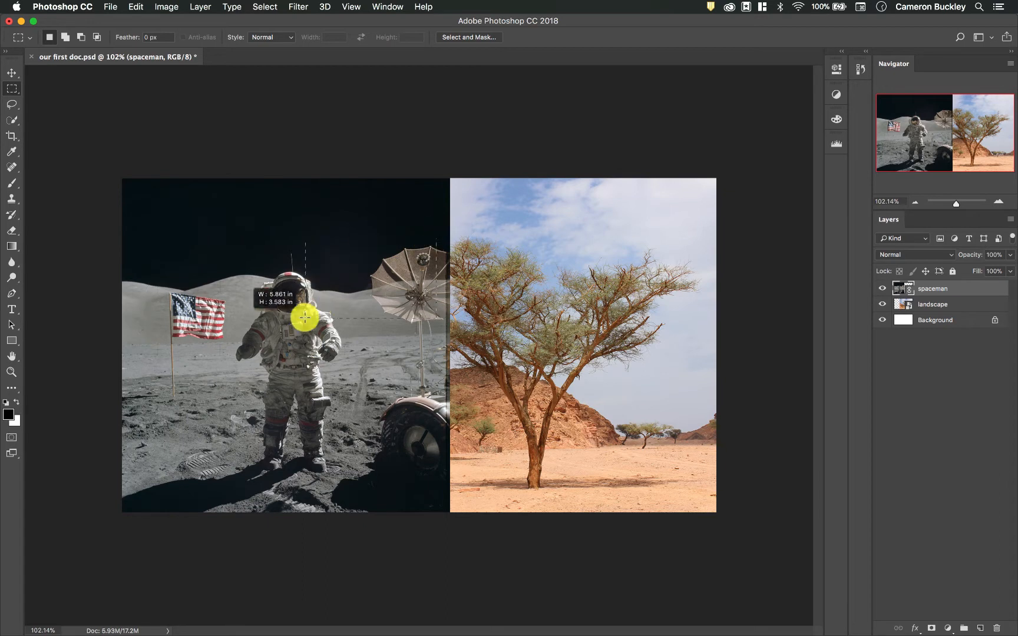
{"action": "left_click_drag", "start_coordinate": [164, 197], "coordinate": [246, 253]}
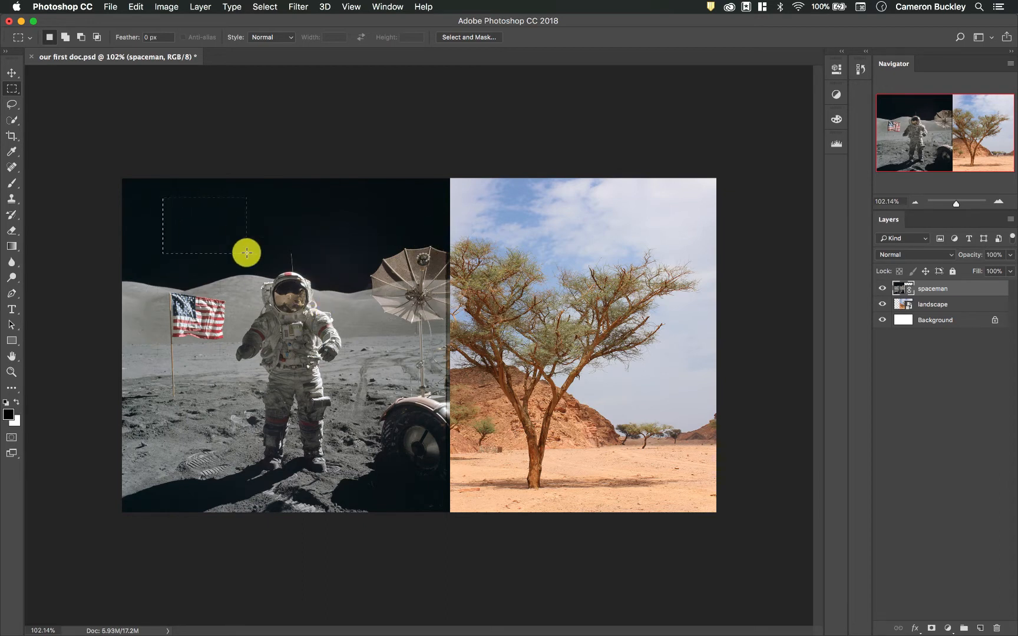
{"action": "left_click", "coordinate": [301, 224]}
- Select a rectangle around the astronaut and add further rectangles over the sky, the rover dish and the landscape to the selection
{"action": "left_click_drag", "start_coordinate": [197, 220], "coordinate": [355, 437]}
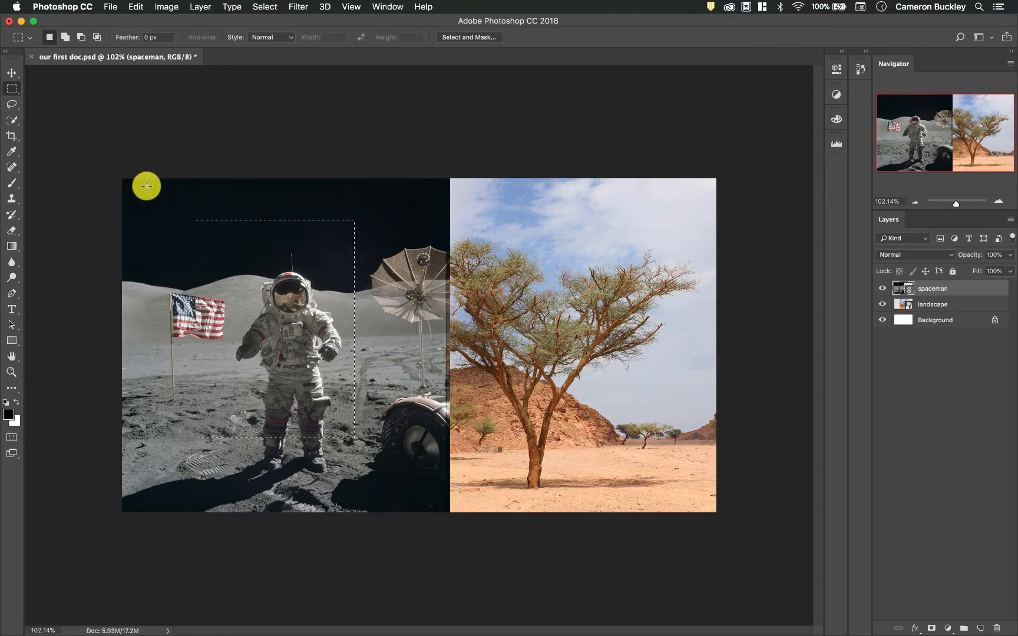
{"action": "key", "text": "shift"}
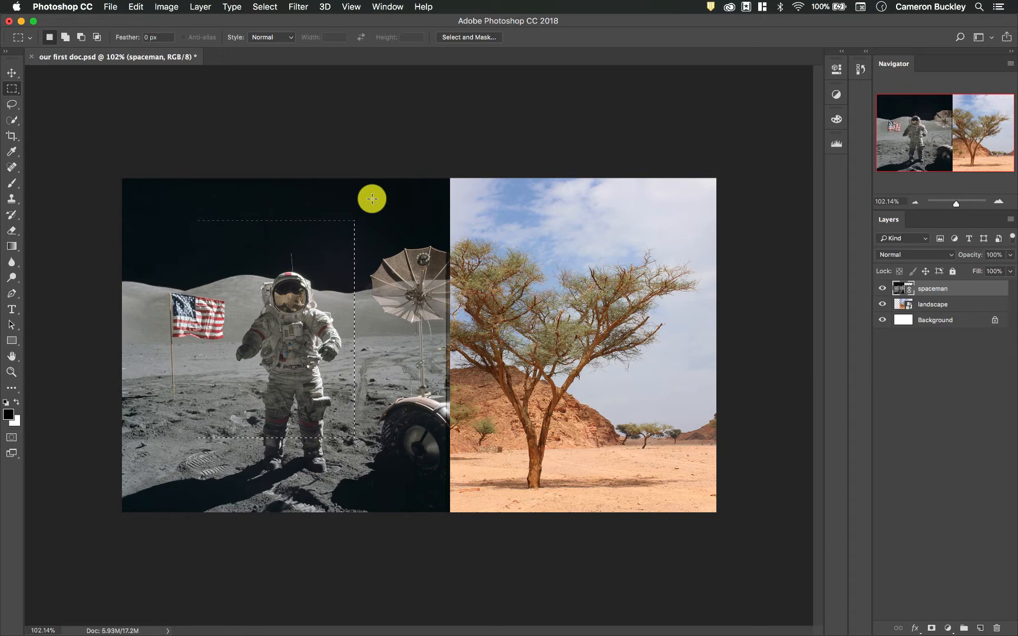
{"action": "key", "text": "shift"}
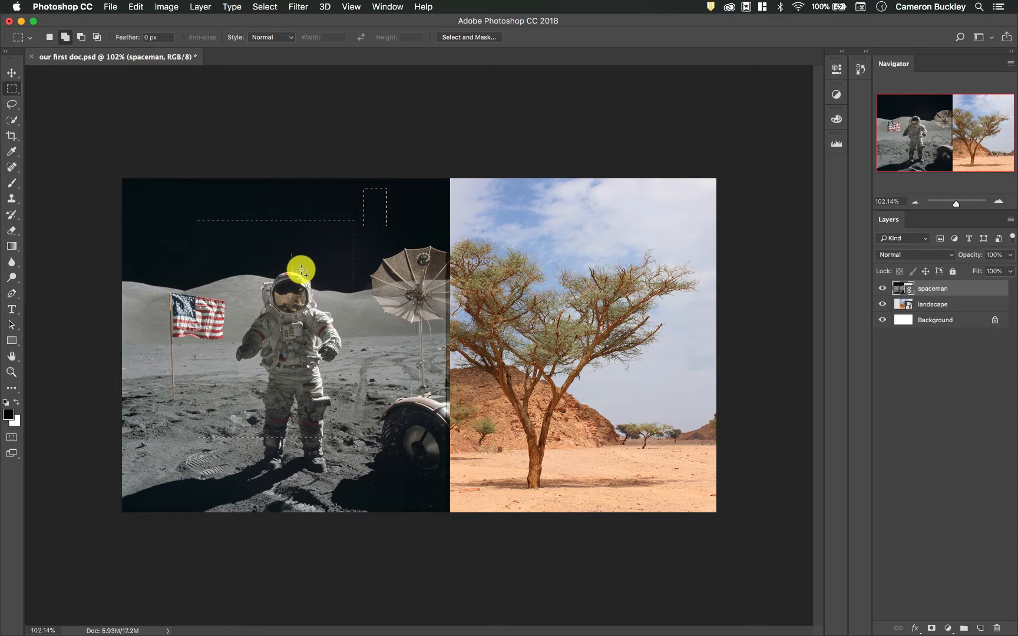
{"action": "left_click_drag", "start_coordinate": [148, 189], "coordinate": [244, 261]}
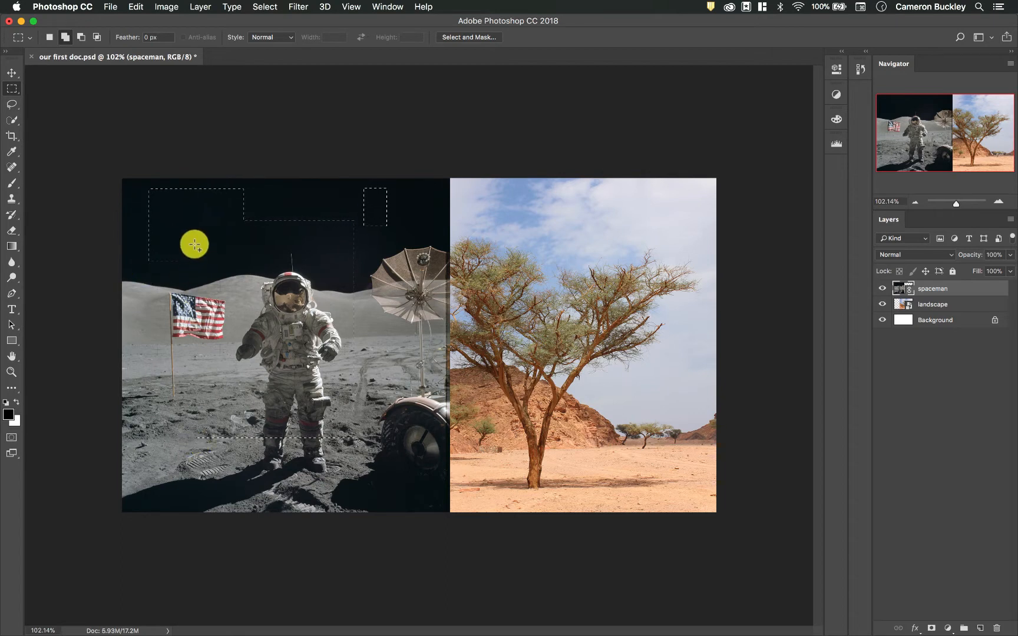
{"action": "left_click_drag", "start_coordinate": [421, 243], "coordinate": [300, 300]}
{"action": "left_click_drag", "start_coordinate": [470, 384], "coordinate": [263, 416]}
{"action": "left_click_drag", "start_coordinate": [550, 213], "coordinate": [428, 296]}
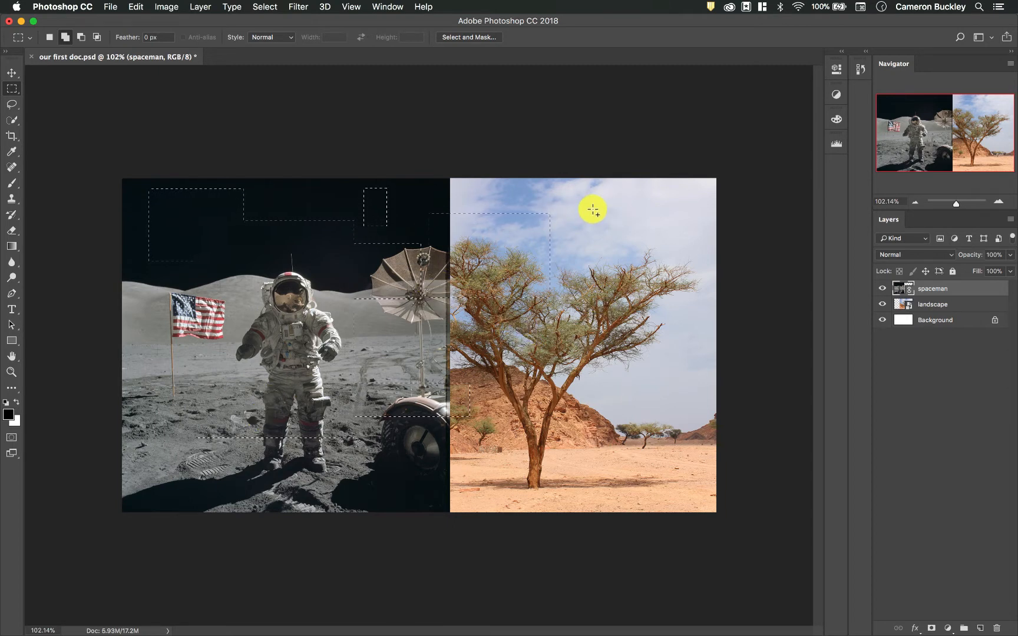
{"action": "left_click_drag", "start_coordinate": [645, 197], "coordinate": [586, 230]}
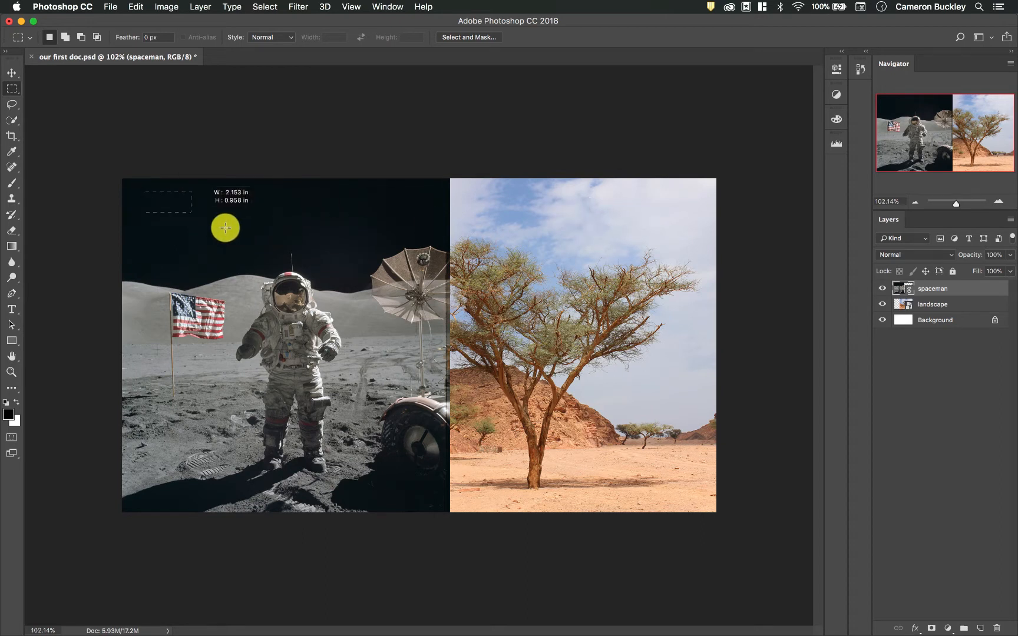
- Draw a new rectangular selection in the dark sky and reshape it by subtracting and adding overlapping rectangles
{"action": "key", "text": "alt"}
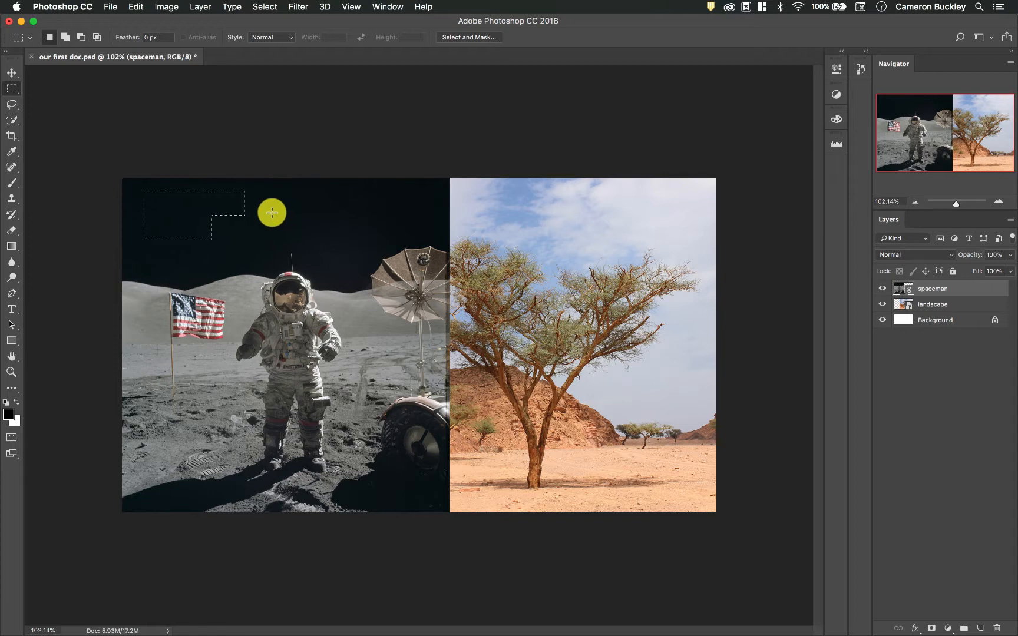
{"action": "key", "text": "alt"}
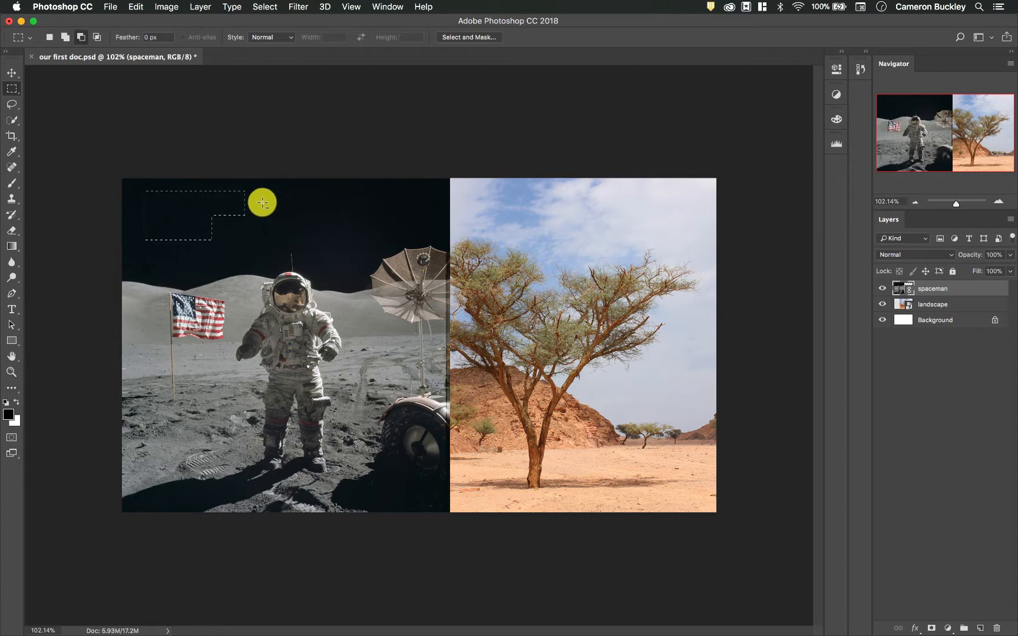
{"action": "key", "text": "alt"}
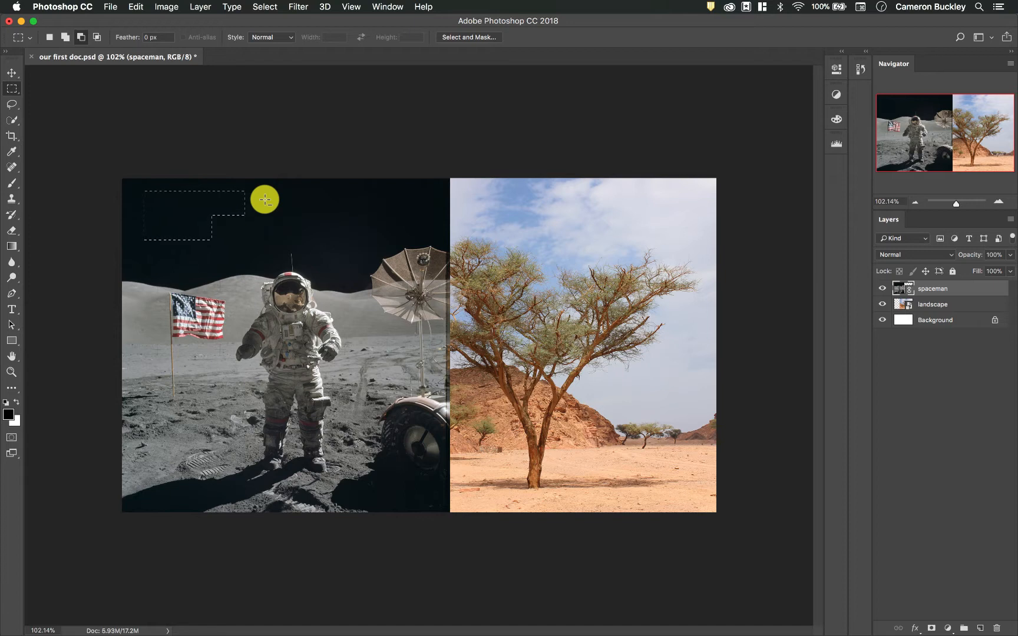
{"action": "key", "text": "alt"}
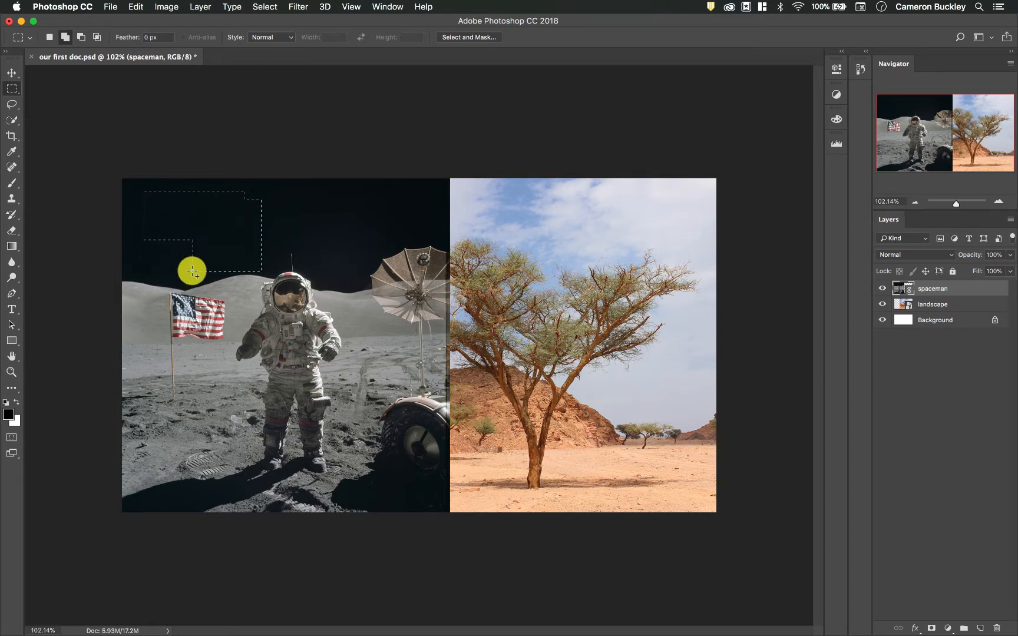
{"action": "left_click_drag", "start_coordinate": [305, 200], "coordinate": [243, 245]}
{"action": "left_click_drag", "start_coordinate": [361, 197], "coordinate": [270, 316]}
{"action": "left_click_drag", "start_coordinate": [383, 183], "coordinate": [324, 238]}
{"action": "left_click_drag", "start_coordinate": [239, 180], "coordinate": [191, 217]}
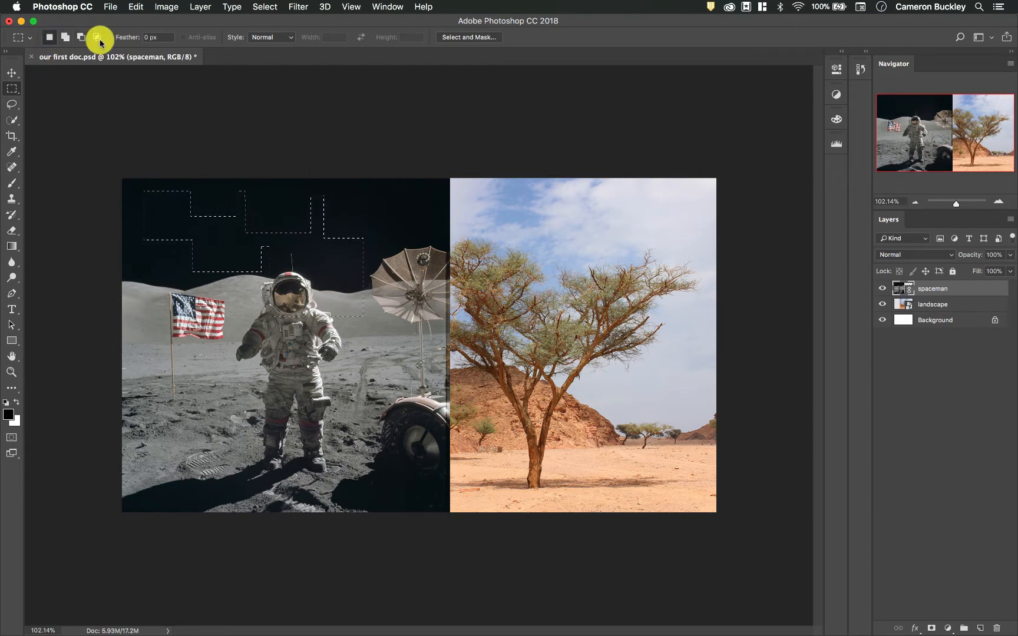
- Extend the sky selection in Add to Selection mode, and cut a rectangle from it in Subtract from Selection mode
{"action": "left_click", "coordinate": [64, 39]}
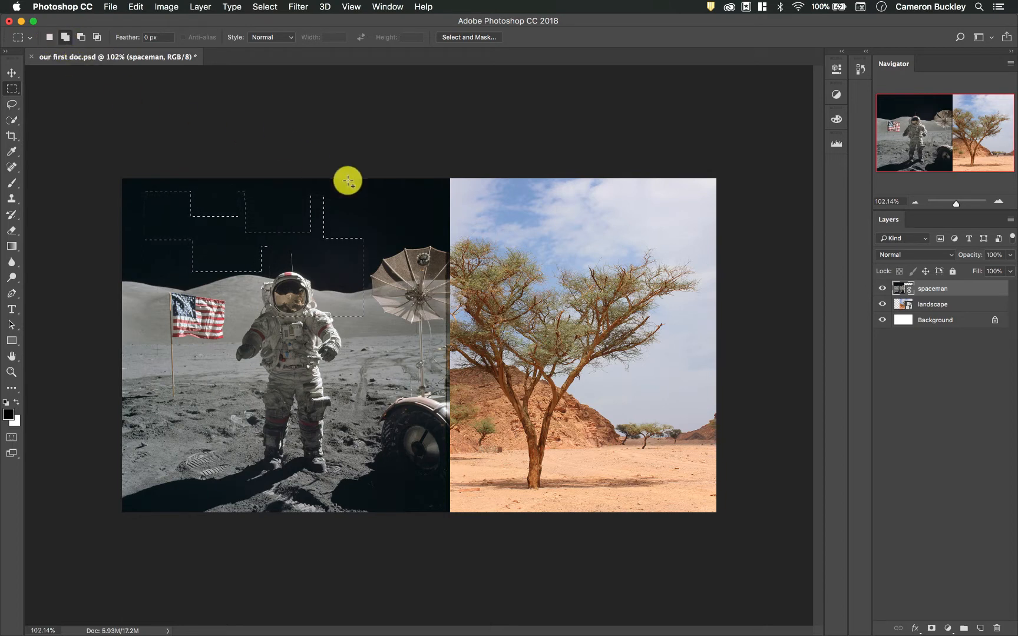
{"action": "mouse_move", "coordinate": [302, 248]}
{"action": "left_mouse_down"}
{"action": "mouse_move", "coordinate": [434, 190]}
{"action": "mouse_move", "coordinate": [364, 228]}
{"action": "mouse_move", "coordinate": [305, 233]}
{"action": "left_mouse_up"}
{"action": "left_click", "coordinate": [83, 38]}
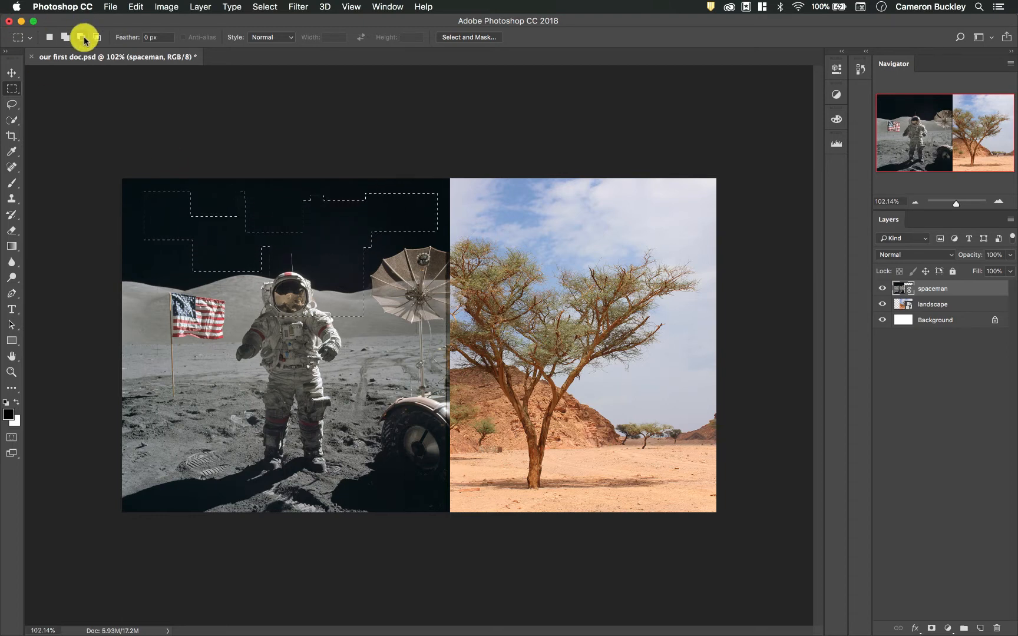
{"action": "left_click_drag", "start_coordinate": [454, 282], "coordinate": [346, 221]}
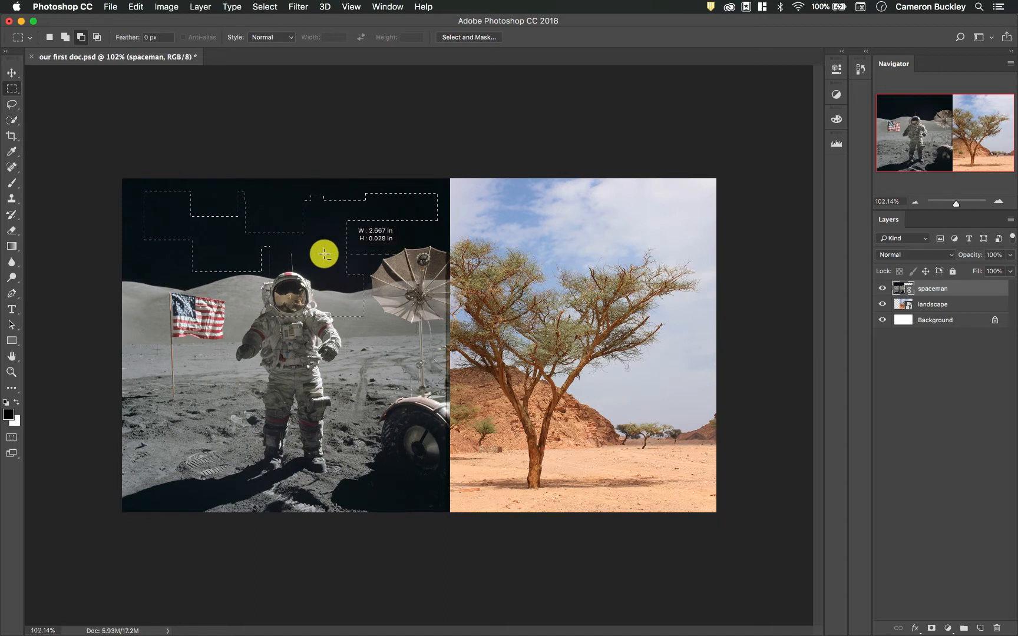
- Try intersecting the sky selection with a small rectangle at the image's upper-left corner, and undo it
{"action": "left_click", "coordinate": [97, 37]}
{"action": "left_click_drag", "start_coordinate": [118, 177], "coordinate": [167, 231]}
{"action": "key", "text": "super+z"}
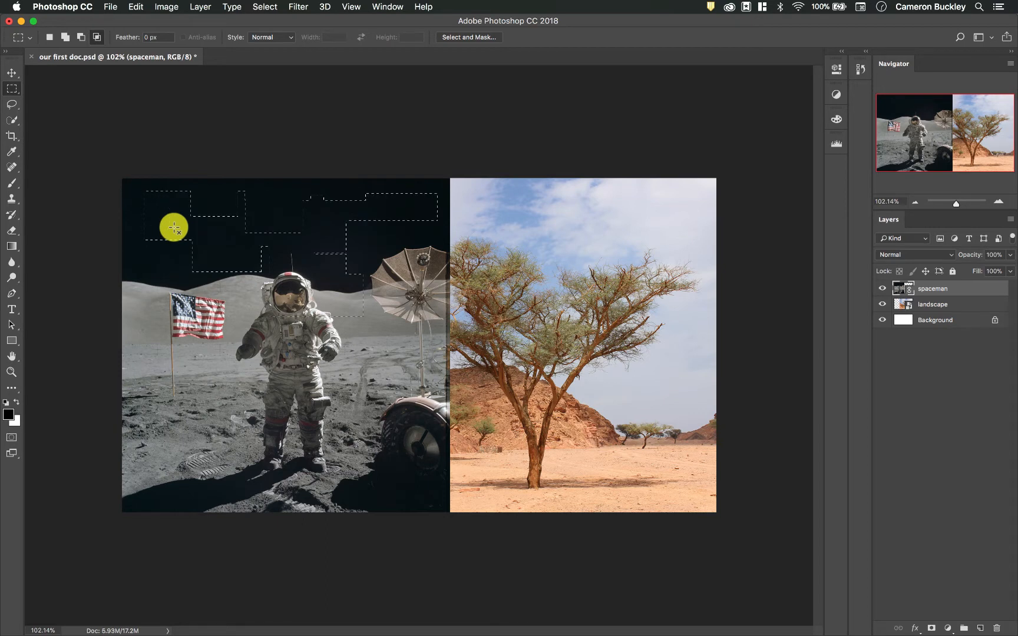
- Return to New Selection mode and replace the combined selection with one small rectangle in the dark sky
{"action": "left_click", "coordinate": [50, 37]}
{"action": "left_click_drag", "start_coordinate": [449, 272], "coordinate": [353, 360]}
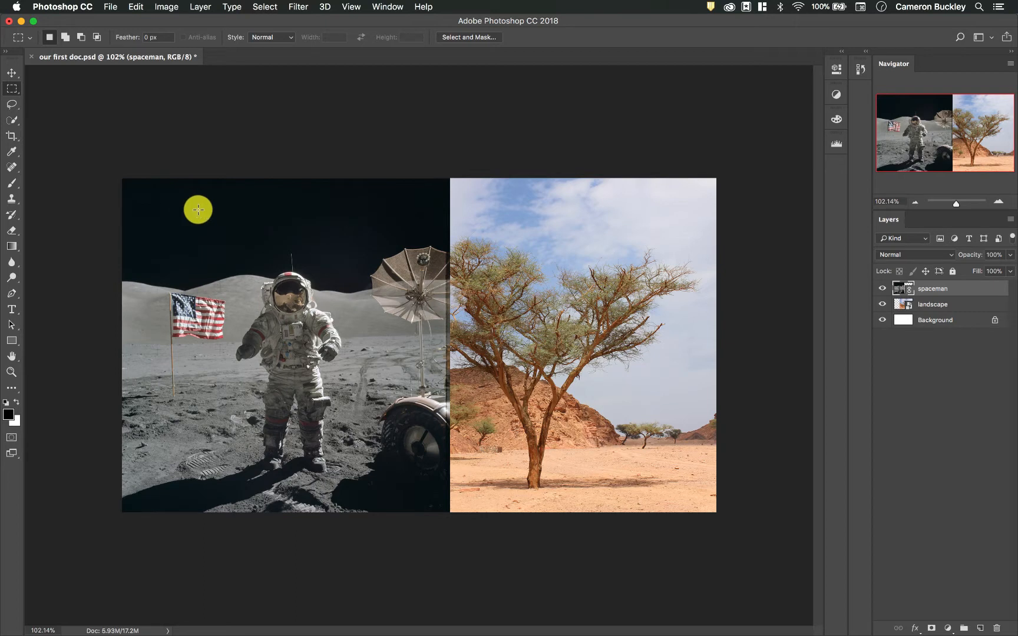
{"action": "left_click_drag", "start_coordinate": [181, 196], "coordinate": [256, 247]}
- Test the temporary add and subtract modes, and draw a replacement rectangular selection from the sky down to the astronaut's helmet
{"action": "key", "text": "shift"}
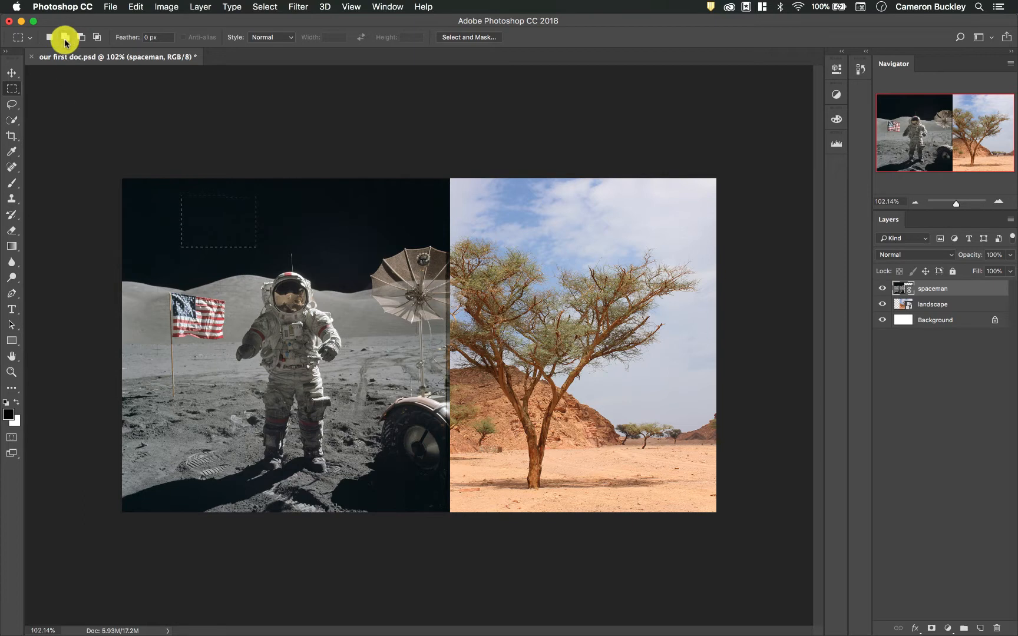
{"action": "key", "text": "alt"}
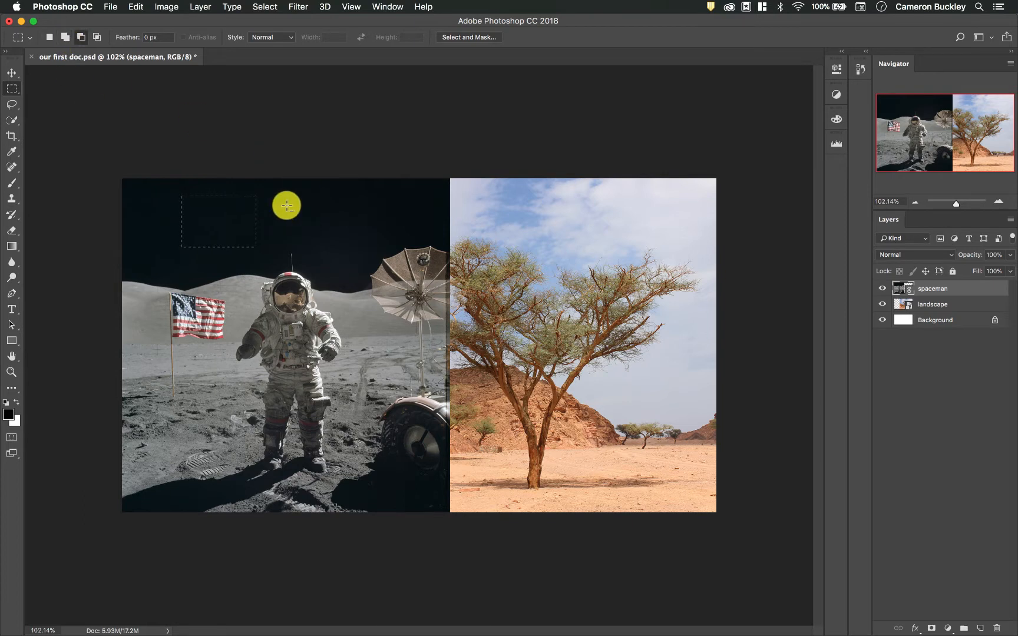
{"action": "key", "text": "shift"}
{"action": "key", "text": "alt"}
{"action": "key", "text": "alt"}
{"action": "key", "text": "shift"}
{"action": "key", "text": "alt"}
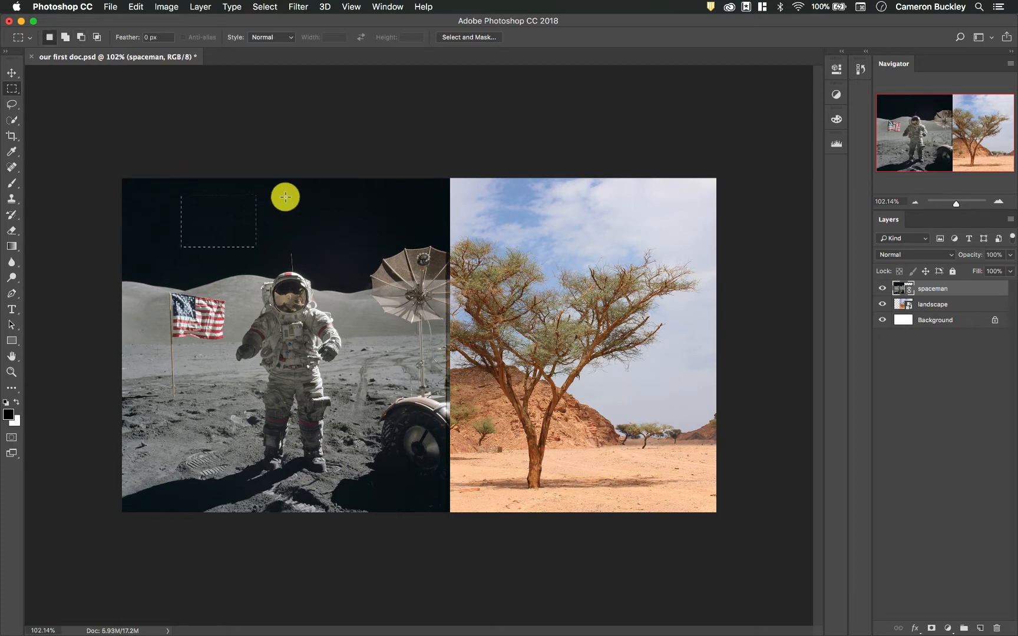
{"action": "left_click_drag", "start_coordinate": [231, 291], "coordinate": [230, 291]}
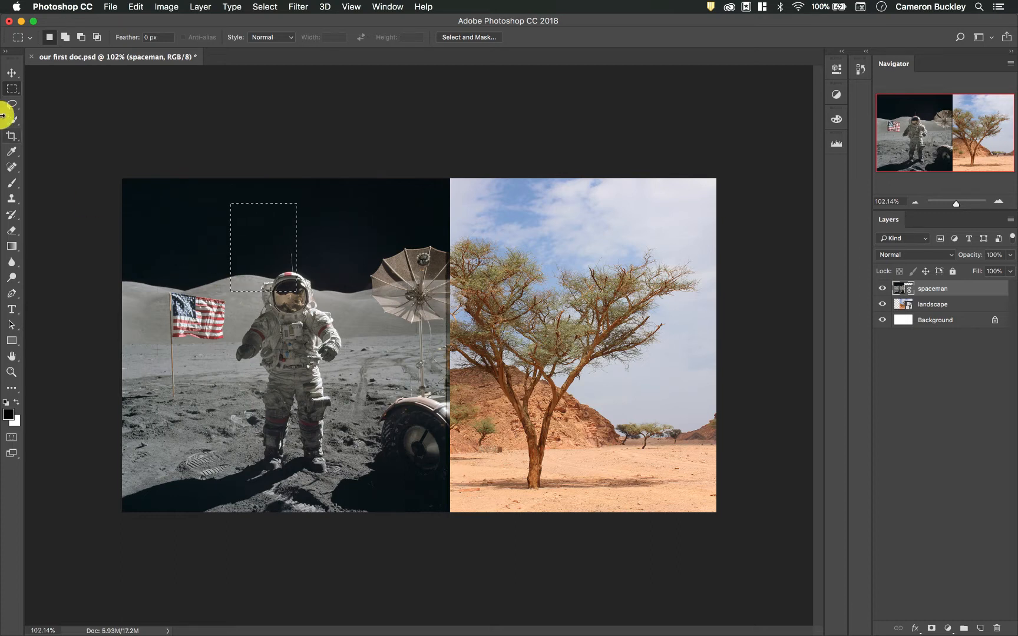
- Draw successive oval selections with the Elliptical Marquee tool, ending with a wide, flat ellipse in the sky above the astronaut
{"action": "left_click", "coordinate": [12, 89]}
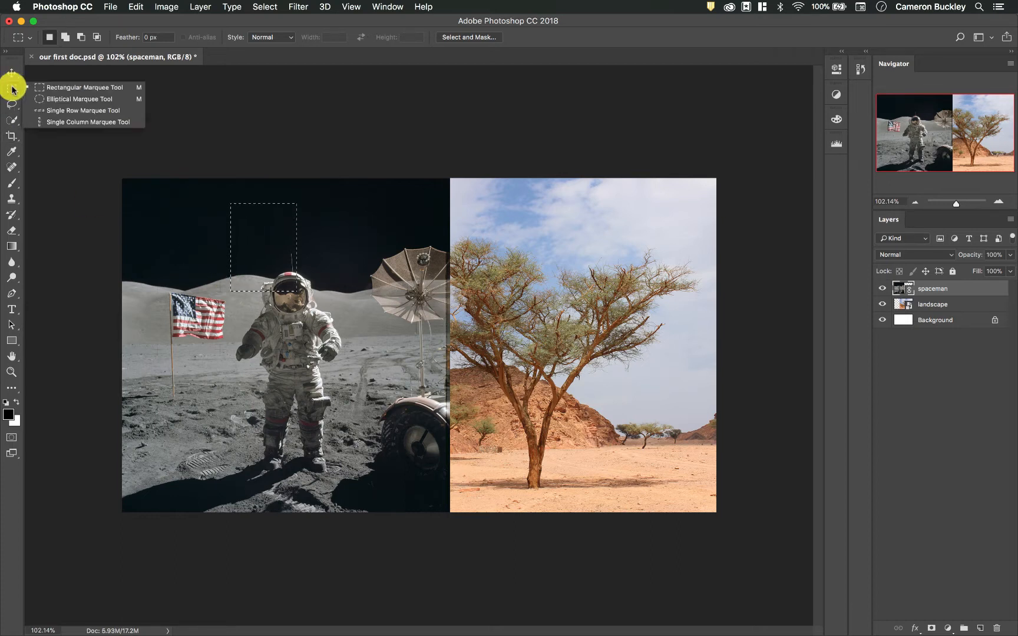
{"action": "left_click", "coordinate": [50, 99]}
{"action": "left_click_drag", "start_coordinate": [143, 194], "coordinate": [277, 284]}
{"action": "left_click_drag", "start_coordinate": [348, 199], "coordinate": [247, 254]}
{"action": "left_click_drag", "start_coordinate": [169, 198], "coordinate": [272, 323]}
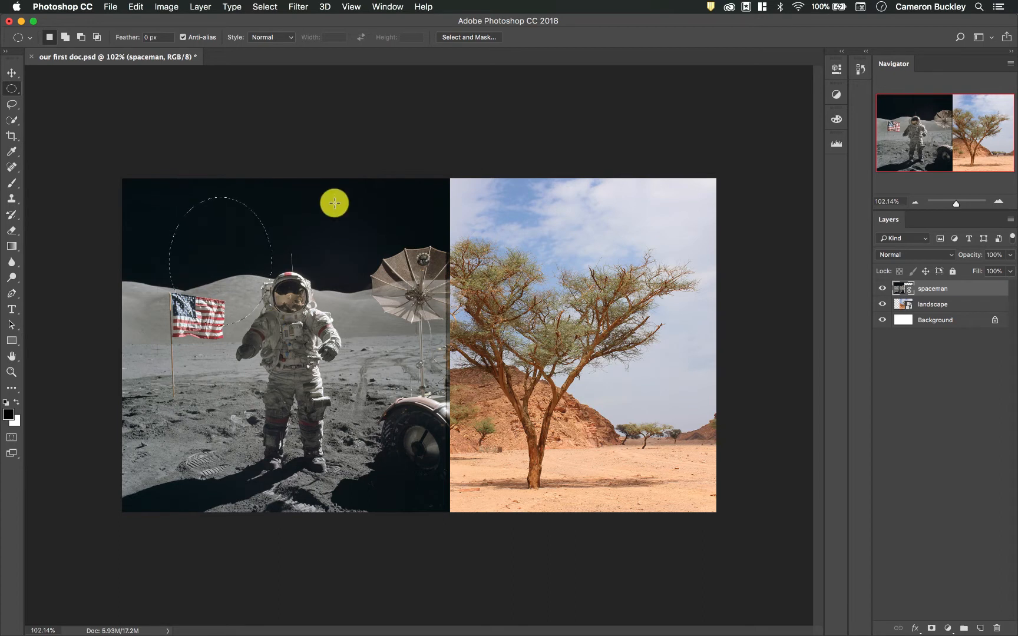
{"action": "left_click_drag", "start_coordinate": [350, 194], "coordinate": [234, 250]}
{"action": "left_click_drag", "start_coordinate": [170, 220], "coordinate": [357, 260]}
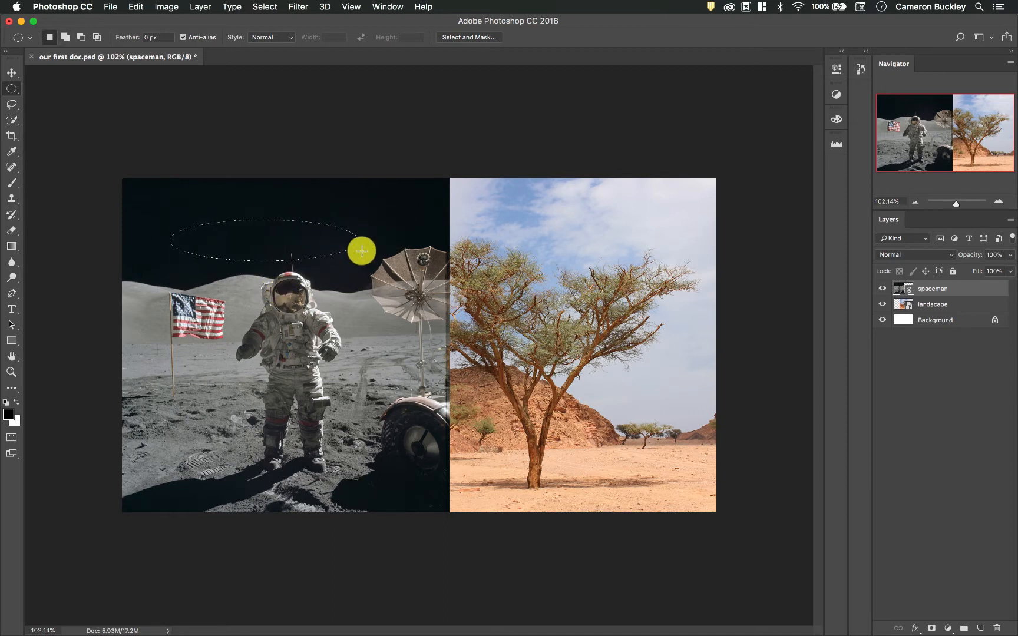
- Add overlapping ellipses to the upper-right side of the oval selection and subtract two larger ellipses from it
{"action": "left_click_drag", "start_coordinate": [377, 193], "coordinate": [347, 221]}
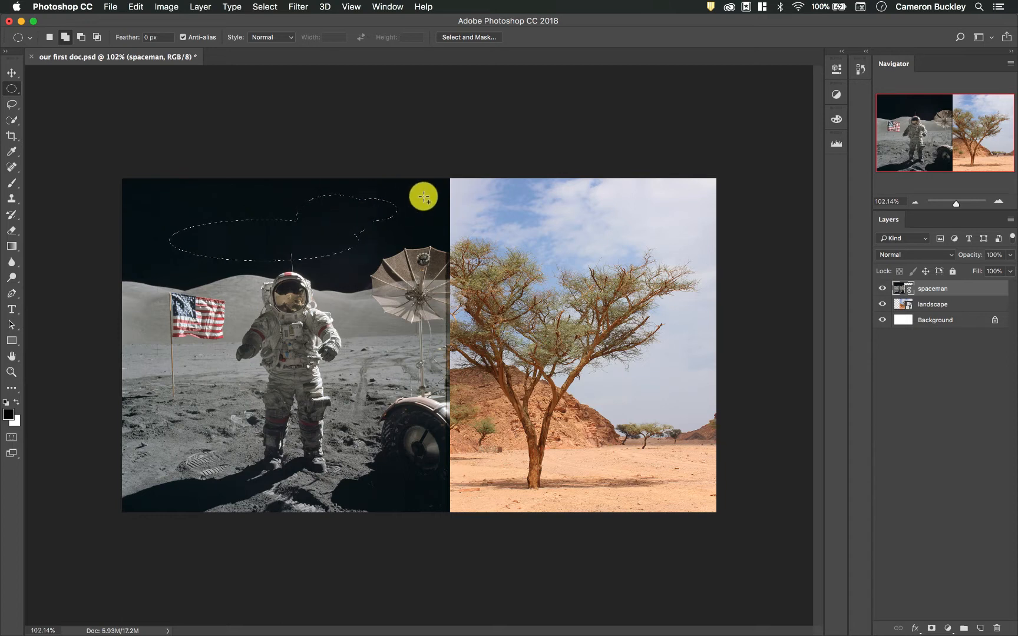
{"action": "left_click_drag", "start_coordinate": [423, 195], "coordinate": [362, 219]}
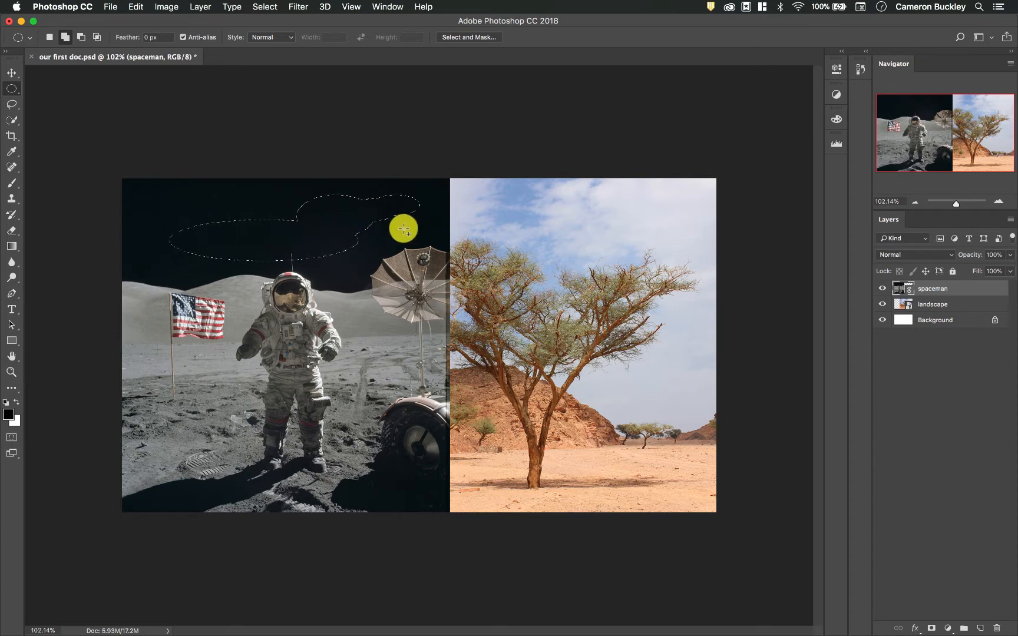
{"action": "left_click_drag", "start_coordinate": [429, 230], "coordinate": [332, 187]}
{"action": "left_click_drag", "start_coordinate": [363, 238], "coordinate": [265, 197]}
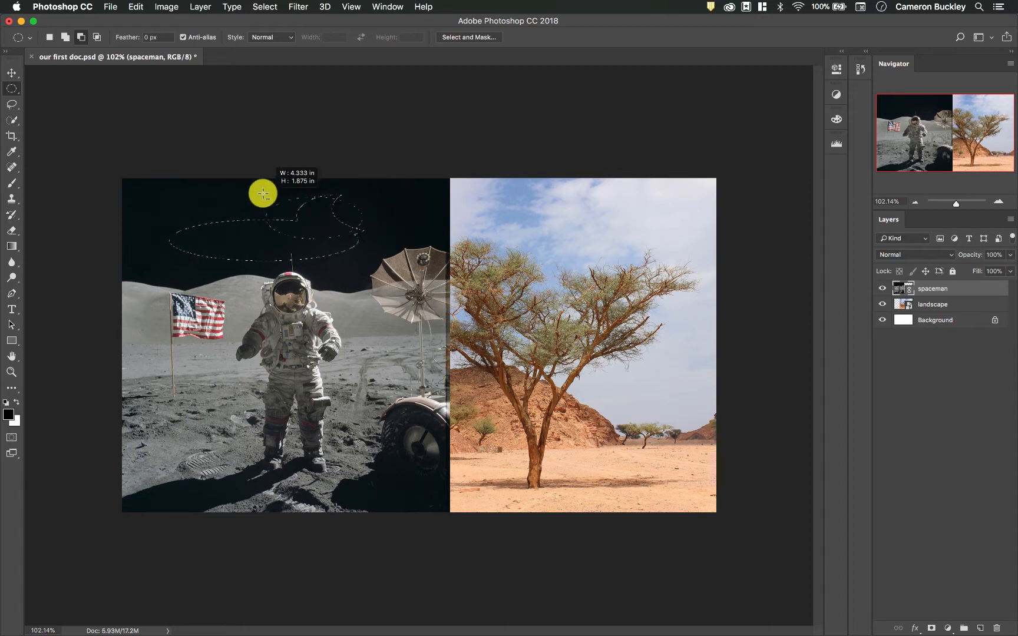
- Switch to the Rectangular Marquee tool and clear the modified elliptical selection
{"action": "right_click", "coordinate": [11, 89]}
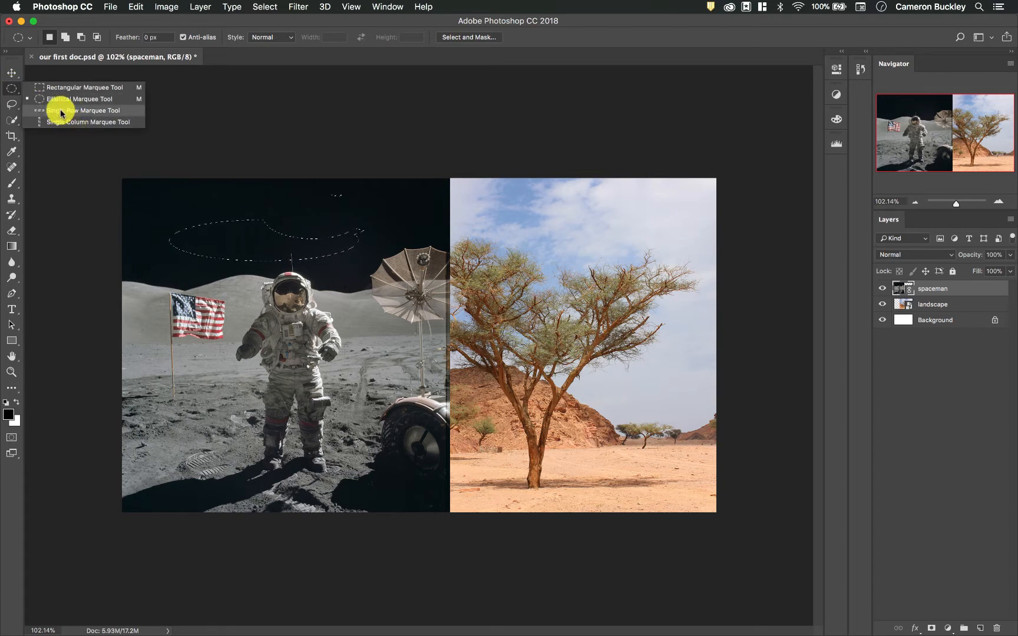
{"action": "left_click", "coordinate": [79, 87]}
{"action": "left_click", "coordinate": [175, 355]}
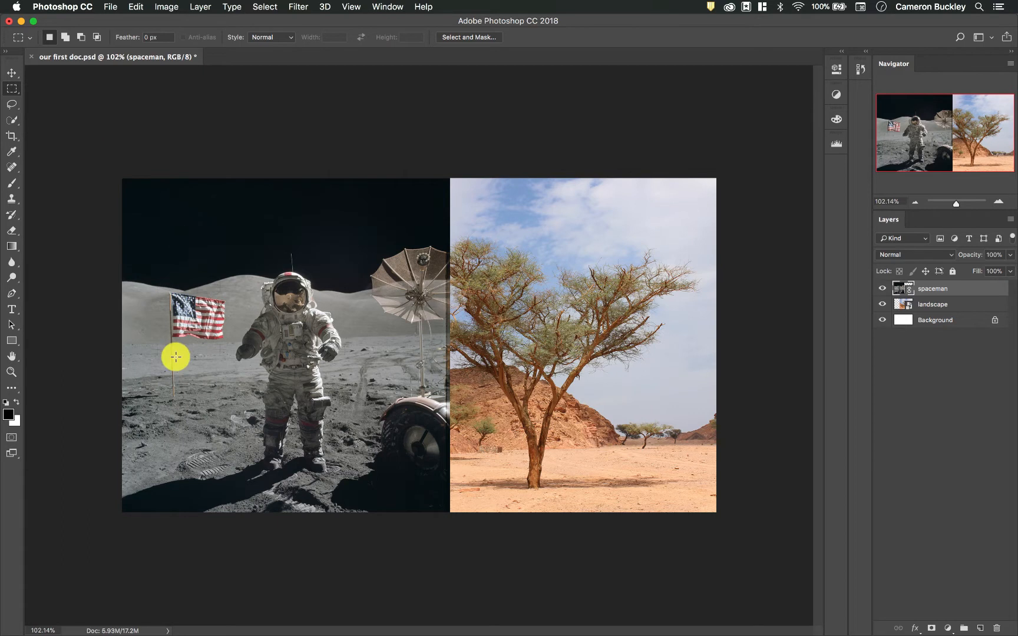
- Draw a freehand Lasso selection in the dark sky and add an overlapping freehand area extending it toward the satellite dish
{"action": "left_click", "coordinate": [12, 105]}
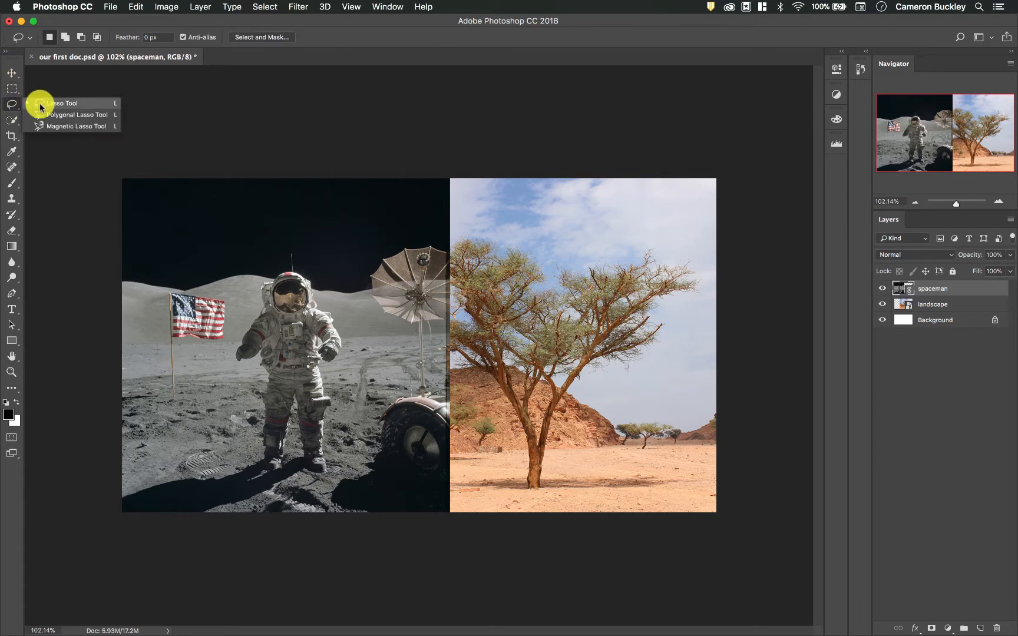
{"action": "left_click", "coordinate": [41, 104]}
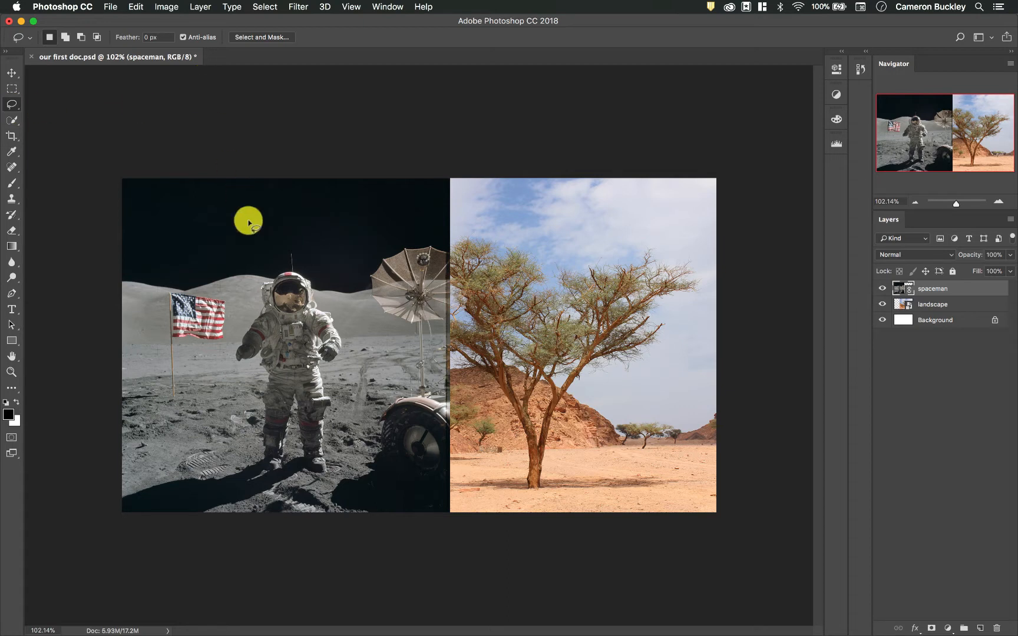
{"action": "mouse_move", "coordinate": [237, 209]}
{"action": "left_mouse_down"}
{"action": "mouse_move", "coordinate": [164, 207]}
{"action": "mouse_move", "coordinate": [176, 286]}
{"action": "mouse_move", "coordinate": [273, 286]}
{"action": "mouse_move", "coordinate": [298, 196]}
{"action": "mouse_move", "coordinate": [243, 190]}
{"action": "mouse_move", "coordinate": [237, 207]}
{"action": "mouse_move", "coordinate": [276, 236]}
{"action": "left_mouse_up"}
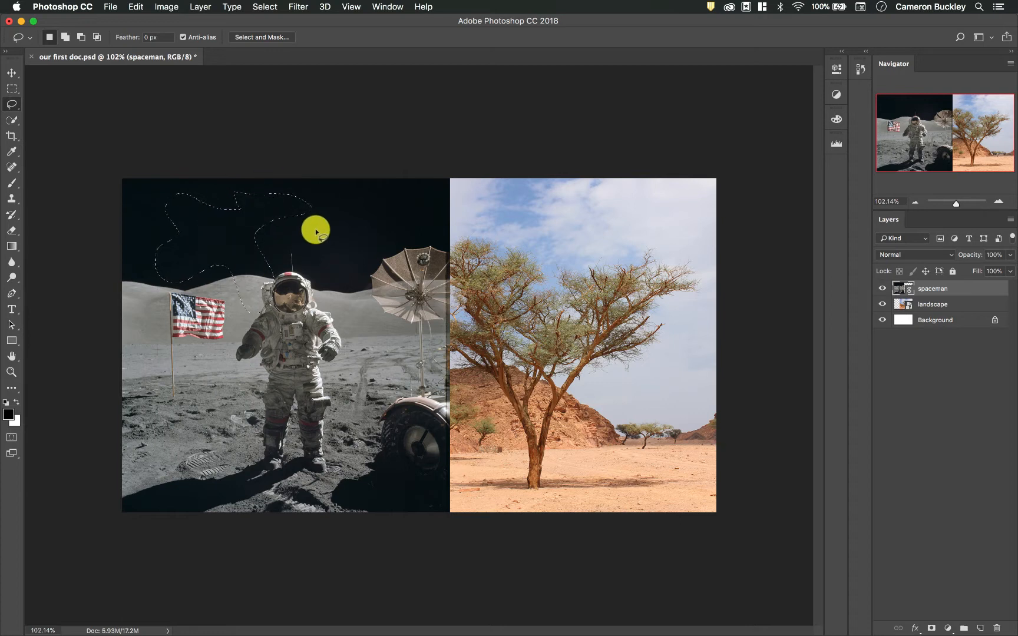
{"action": "key", "text": "shift"}
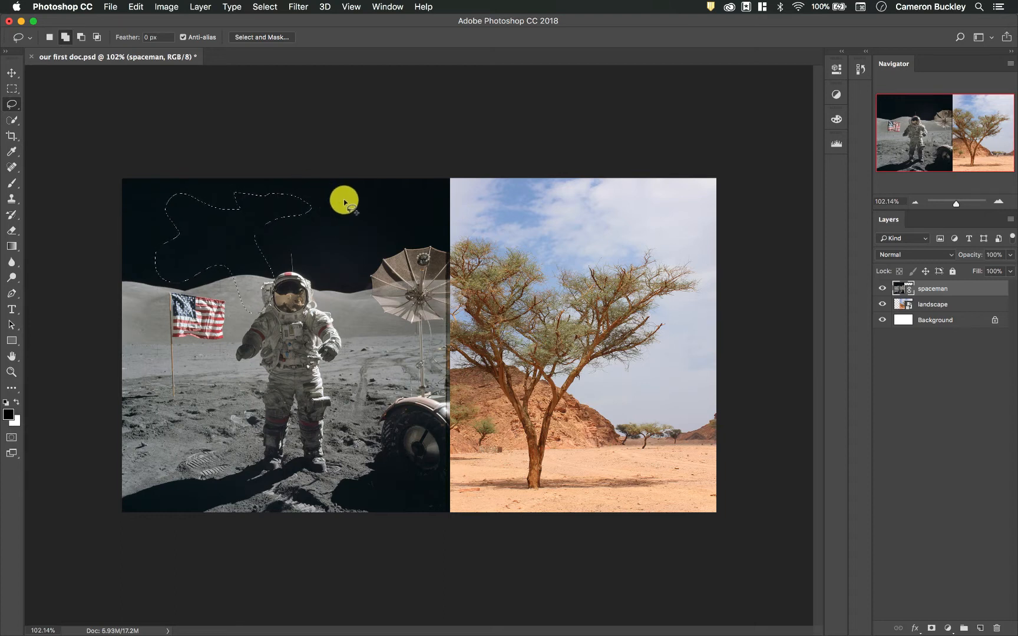
{"action": "mouse_move", "coordinate": [344, 196]}
{"action": "left_mouse_down"}
{"action": "mouse_move", "coordinate": [288, 192]}
{"action": "mouse_move", "coordinate": [289, 233]}
{"action": "mouse_move", "coordinate": [309, 267]}
{"action": "mouse_move", "coordinate": [389, 216]}
{"action": "mouse_move", "coordinate": [337, 194]}
{"action": "left_mouse_up"}
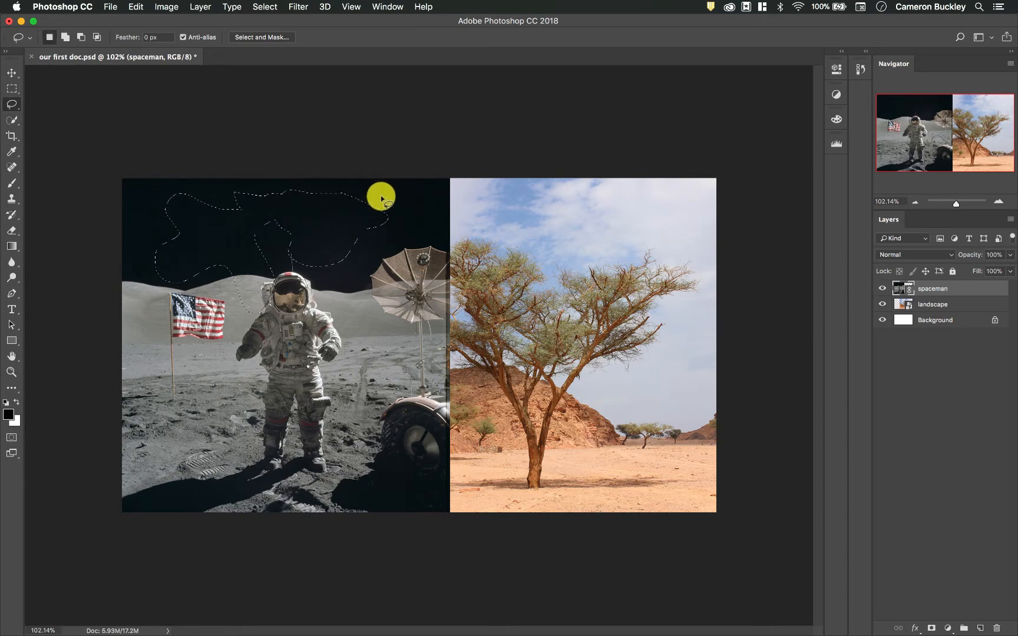
{"action": "mouse_move", "coordinate": [386, 194]}
{"action": "left_mouse_down"}
{"action": "mouse_move", "coordinate": [345, 205]}
{"action": "mouse_move", "coordinate": [357, 268]}
{"action": "mouse_move", "coordinate": [366, 184]}
{"action": "mouse_move", "coordinate": [386, 198]}
{"action": "mouse_move", "coordinate": [377, 214]}
{"action": "mouse_move", "coordinate": [418, 214]}
{"action": "left_mouse_up"}
- Clear the combined lasso selection and practise several replacement freehand selections in the sky and beside the astronaut's flag-side hand
{"action": "left_click", "coordinate": [309, 218]}
{"action": "mouse_move", "coordinate": [245, 202]}
{"action": "left_mouse_down"}
{"action": "mouse_move", "coordinate": [191, 217]}
{"action": "mouse_move", "coordinate": [182, 241]}
{"action": "mouse_move", "coordinate": [245, 267]}
{"action": "mouse_move", "coordinate": [259, 244]}
{"action": "mouse_move", "coordinate": [317, 218]}
{"action": "left_mouse_up"}
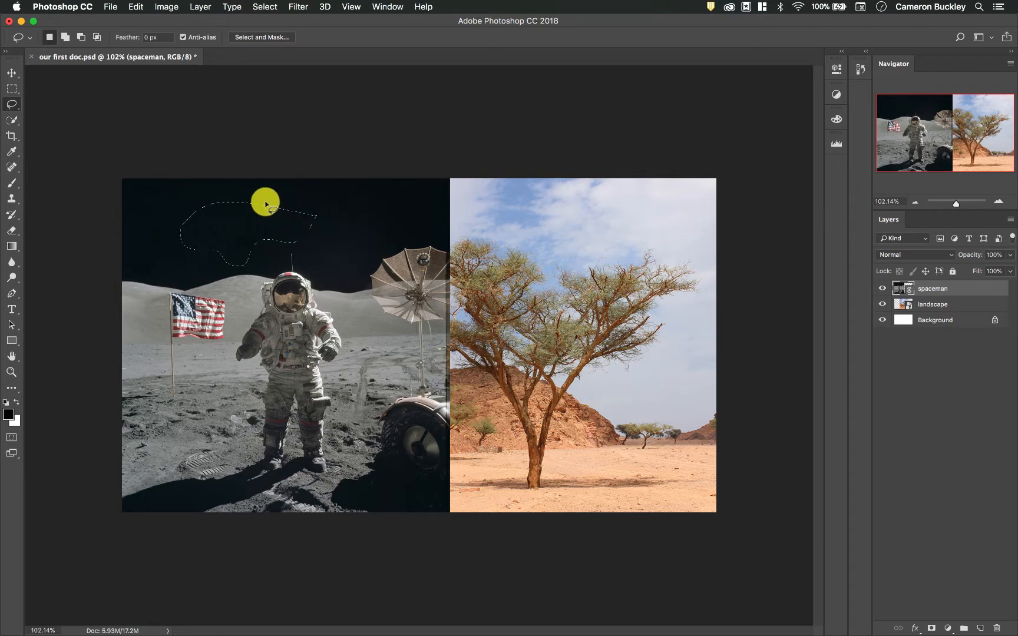
{"action": "left_click", "coordinate": [352, 220]}
{"action": "mouse_move", "coordinate": [348, 194]}
{"action": "left_mouse_down"}
{"action": "mouse_move", "coordinate": [301, 189]}
{"action": "mouse_move", "coordinate": [239, 232]}
{"action": "mouse_move", "coordinate": [301, 324]}
{"action": "mouse_move", "coordinate": [355, 336]}
{"action": "mouse_move", "coordinate": [347, 295]}
{"action": "mouse_move", "coordinate": [380, 266]}
{"action": "mouse_move", "coordinate": [355, 245]}
{"action": "left_mouse_up"}
{"action": "left_click", "coordinate": [378, 222]}
{"action": "mouse_move", "coordinate": [359, 198]}
{"action": "left_mouse_down"}
{"action": "mouse_move", "coordinate": [316, 208]}
{"action": "mouse_move", "coordinate": [198, 200]}
{"action": "mouse_move", "coordinate": [168, 239]}
{"action": "mouse_move", "coordinate": [295, 248]}
{"action": "mouse_move", "coordinate": [319, 240]}
{"action": "mouse_move", "coordinate": [357, 195]}
{"action": "left_mouse_up"}
{"action": "left_click", "coordinate": [364, 227]}
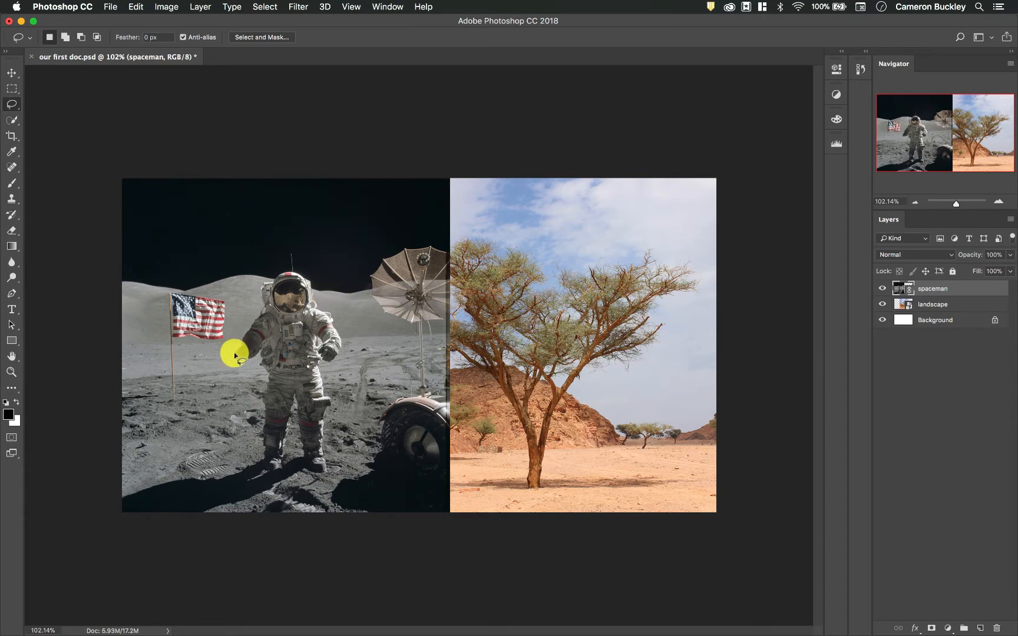
{"action": "mouse_move", "coordinate": [233, 357]}
{"action": "left_mouse_down"}
{"action": "mouse_move", "coordinate": [284, 250]}
{"action": "mouse_move", "coordinate": [307, 251]}
{"action": "mouse_move", "coordinate": [352, 364]}
{"action": "mouse_move", "coordinate": [340, 378]}
{"action": "mouse_move", "coordinate": [345, 417]}
{"action": "mouse_move", "coordinate": [327, 491]}
{"action": "mouse_move", "coordinate": [295, 468]}
{"action": "mouse_move", "coordinate": [260, 482]}
{"action": "mouse_move", "coordinate": [229, 347]}
{"action": "left_mouse_up"}
- Outline a jagged multi-point shape from the sky down around the flag and the astronaut's torso with the Polygonal Lasso tool
{"action": "left_click", "coordinate": [12, 103]}
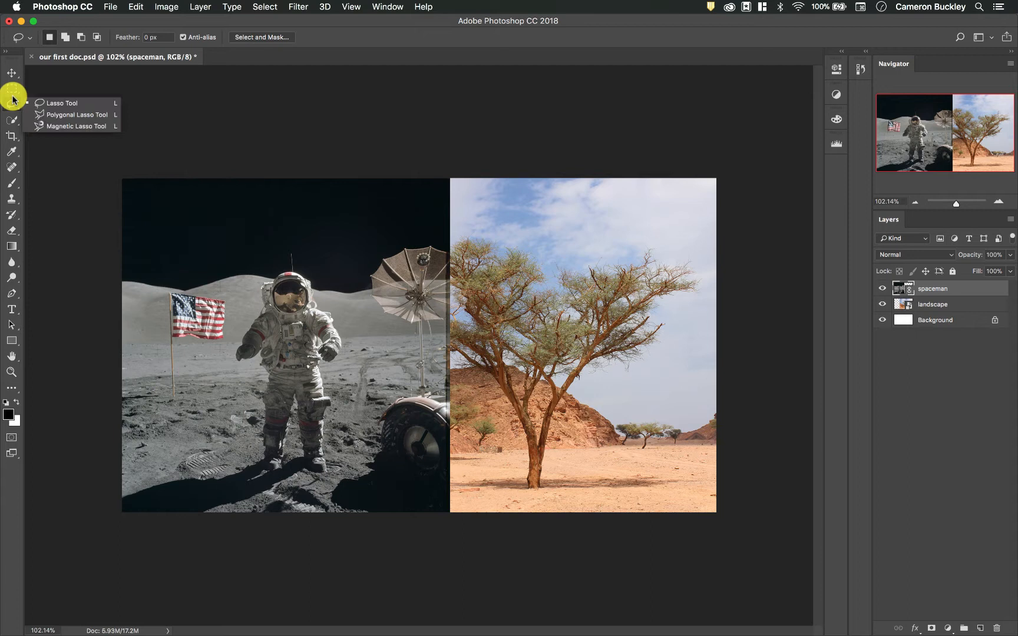
{"action": "left_click", "coordinate": [49, 115]}
{"action": "left_click", "coordinate": [178, 210]}
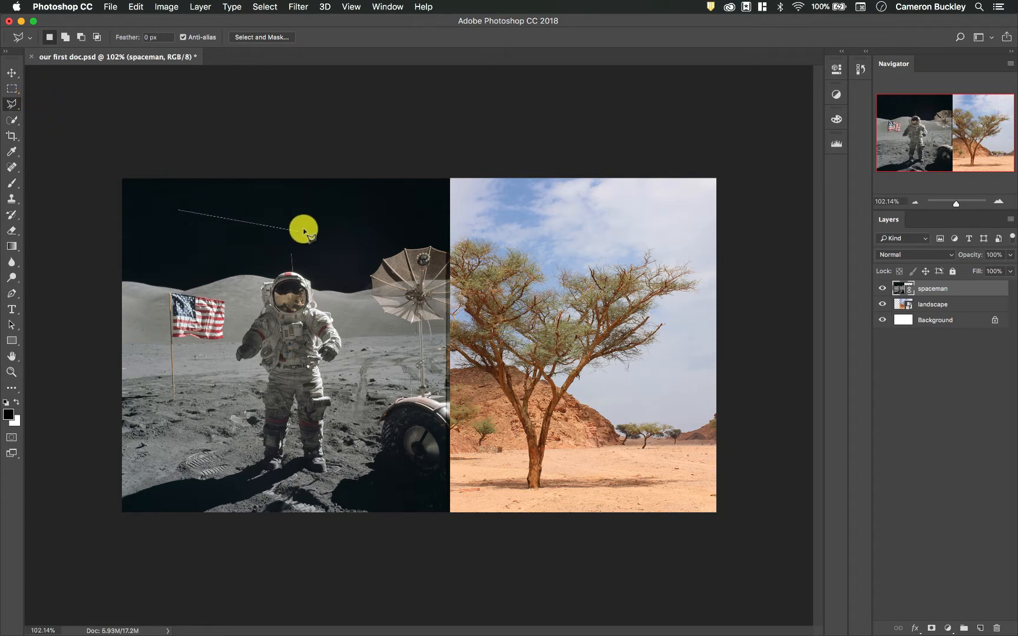
{"action": "left_click", "coordinate": [212, 193]}
{"action": "left_click", "coordinate": [222, 298]}
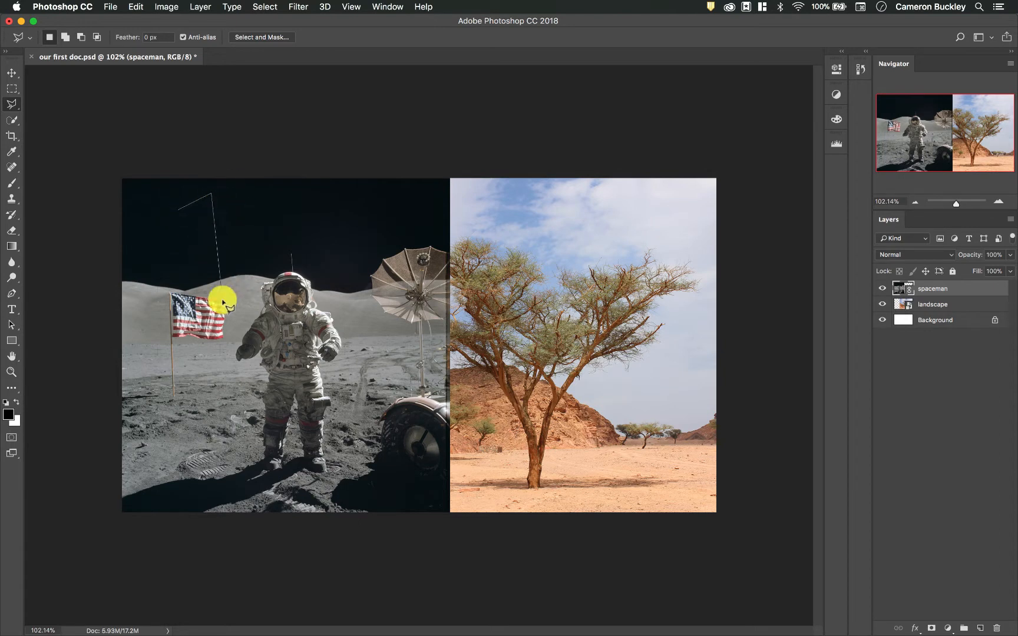
{"action": "left_click", "coordinate": [246, 207]}
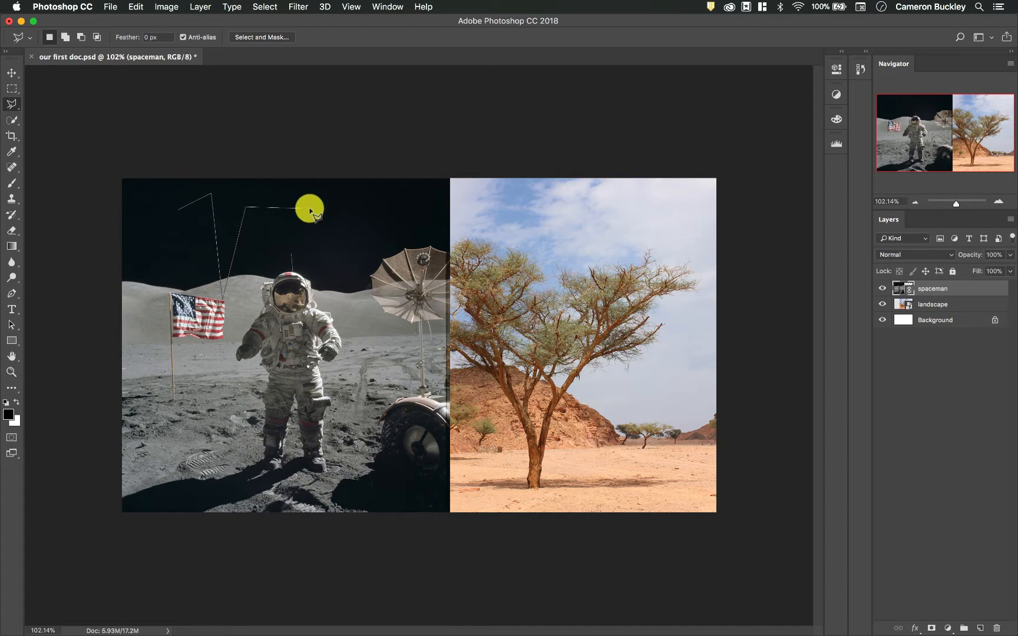
{"action": "left_click", "coordinate": [316, 246]}
{"action": "left_click", "coordinate": [345, 211]}
{"action": "left_click", "coordinate": [357, 297]}
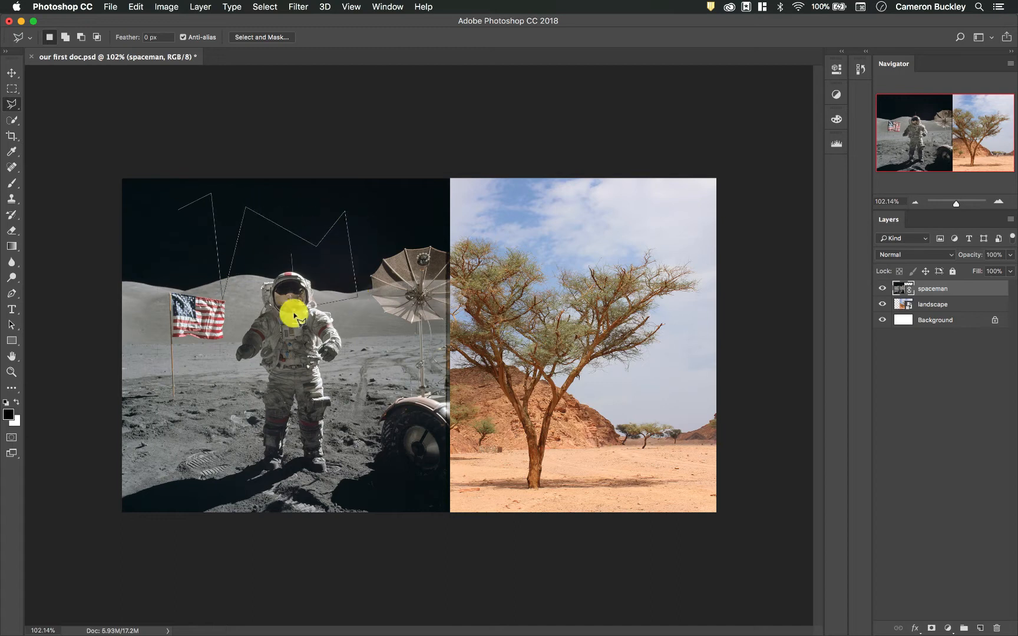
{"action": "left_click", "coordinate": [199, 362]}
{"action": "left_click", "coordinate": [160, 264]}
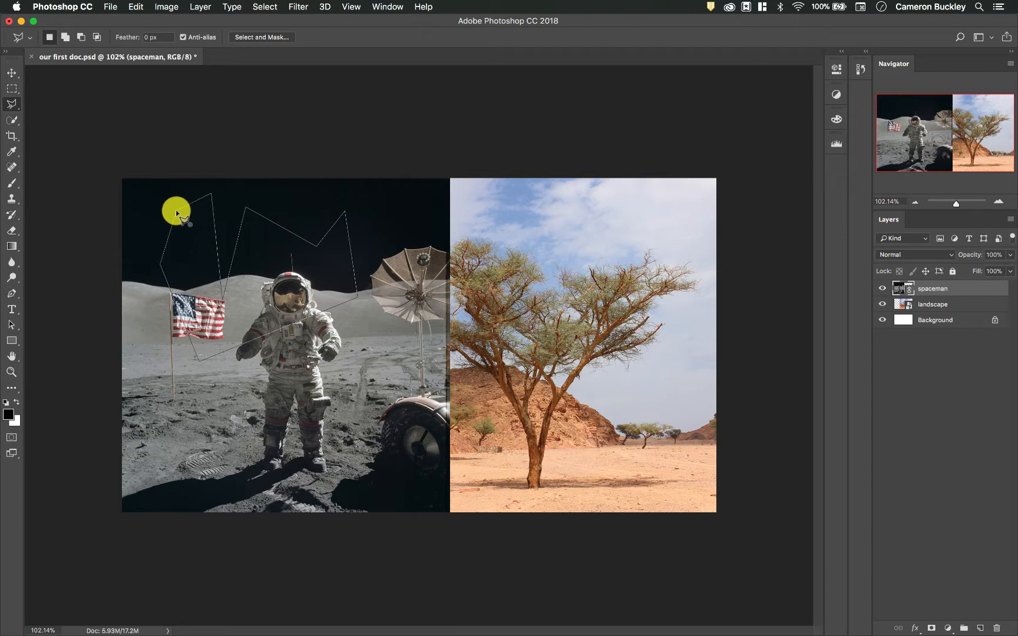
- Discard the large polygon outline and draw a smaller polygonal selection in the sky between the astronaut and the satellite dish
{"action": "key", "text": "BackSpace"}
{"action": "left_click", "coordinate": [145, 223]}
{"action": "left_click", "coordinate": [402, 210]}
{"action": "left_click", "coordinate": [265, 207]}
{"action": "left_click", "coordinate": [325, 253]}
{"action": "left_click", "coordinate": [391, 242]}
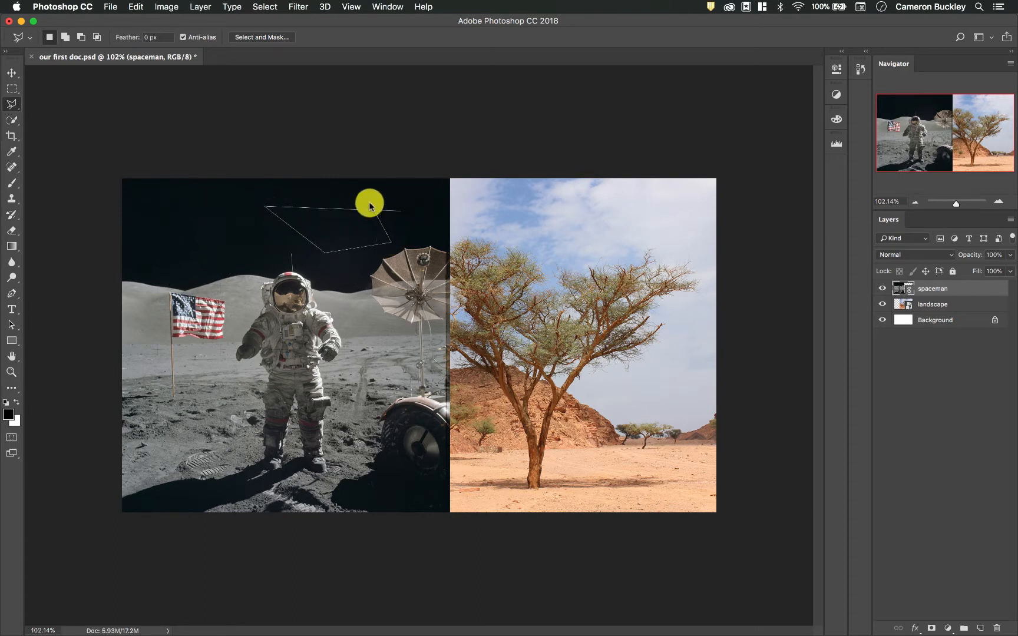
{"action": "left_click", "coordinate": [371, 205]}
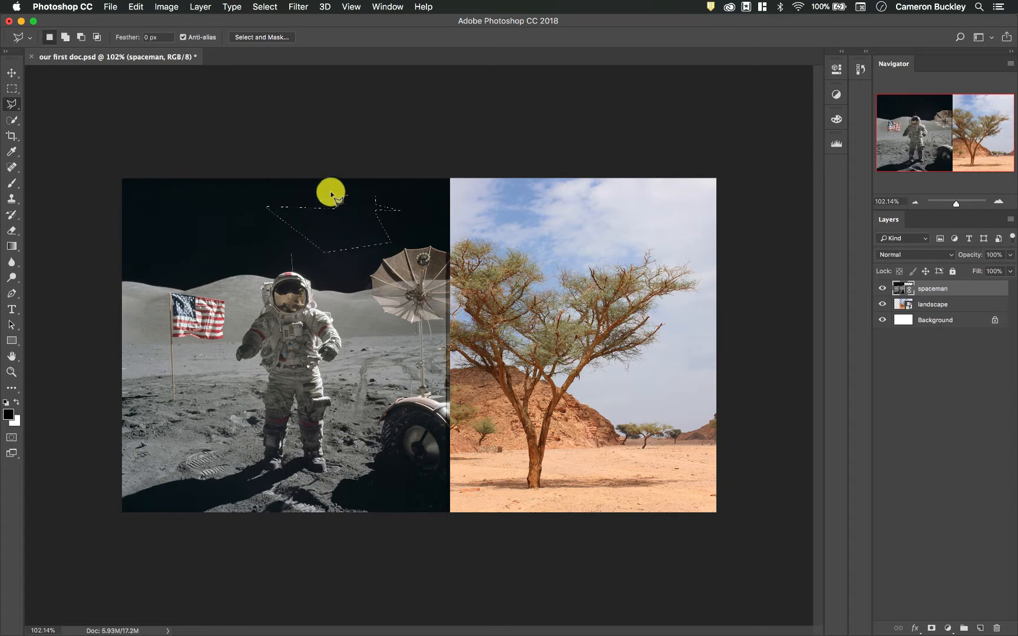
- Subtract a polygonal area from the astronaut-side end of the sky selection
{"action": "left_click", "coordinate": [272, 194]}
{"action": "left_click", "coordinate": [236, 241]}
{"action": "left_click", "coordinate": [289, 242]}
{"action": "left_click", "coordinate": [303, 226]}
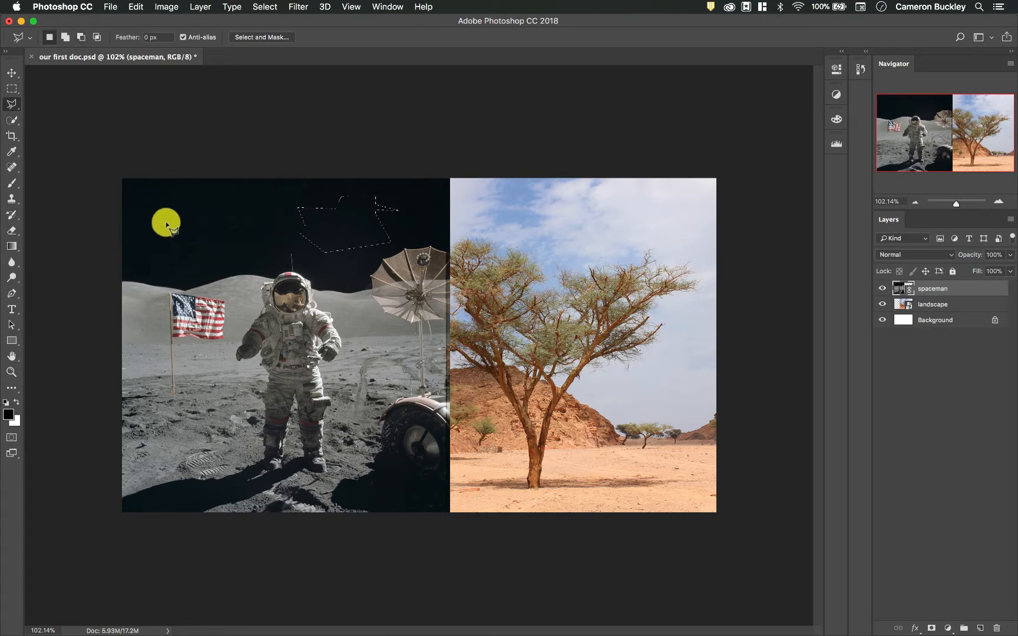
- Switch to the Magnetic Lasso tool, cancel a trial trace above the astronaut's helmet and clear the polygonal selection
{"action": "left_click", "coordinate": [18, 106]}
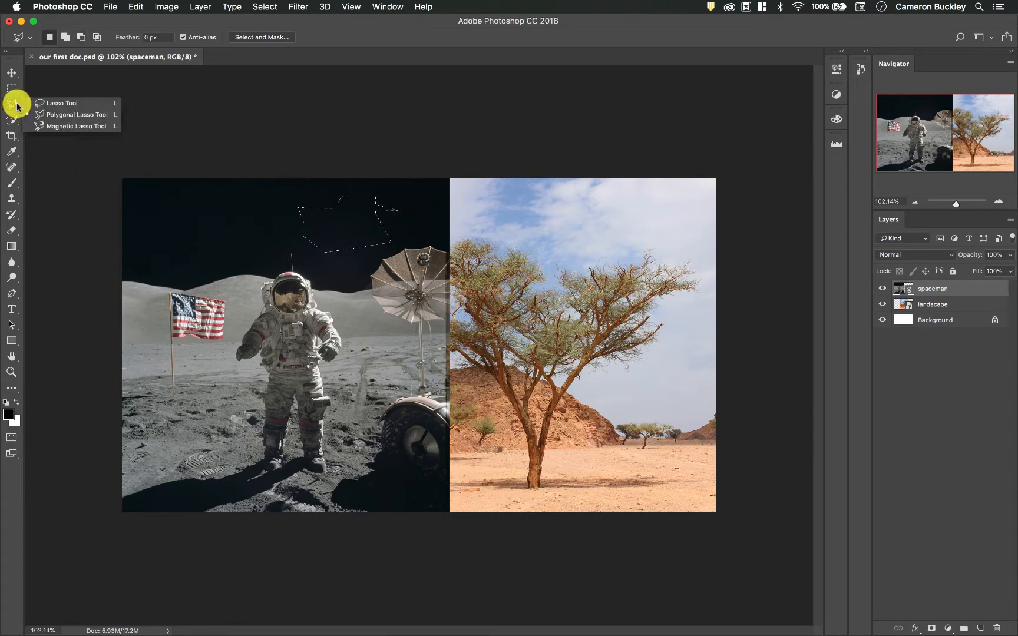
{"action": "left_click", "coordinate": [63, 126]}
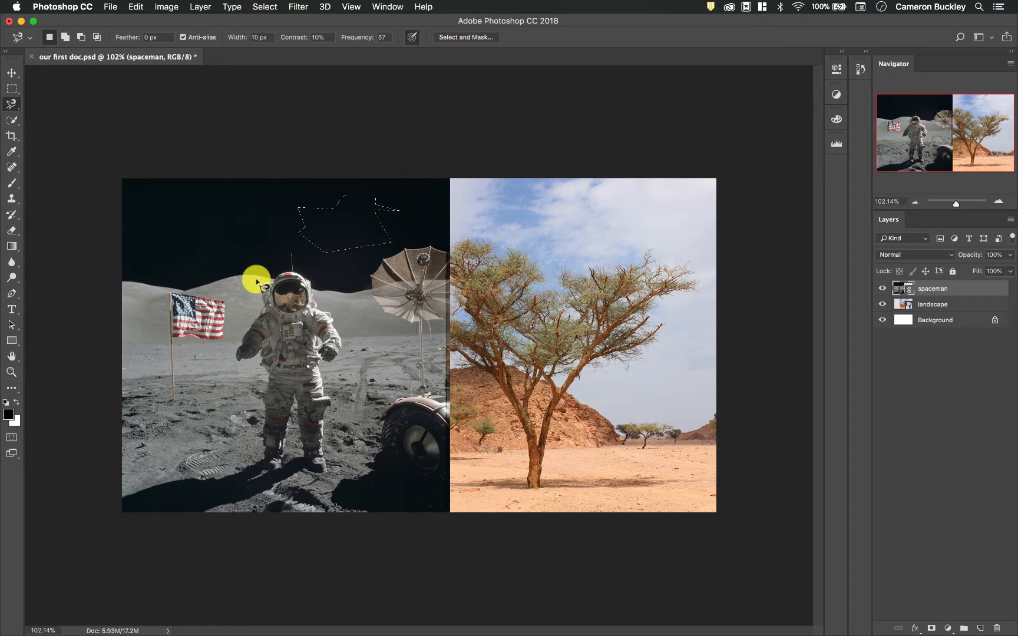
{"action": "left_click", "coordinate": [282, 293]}
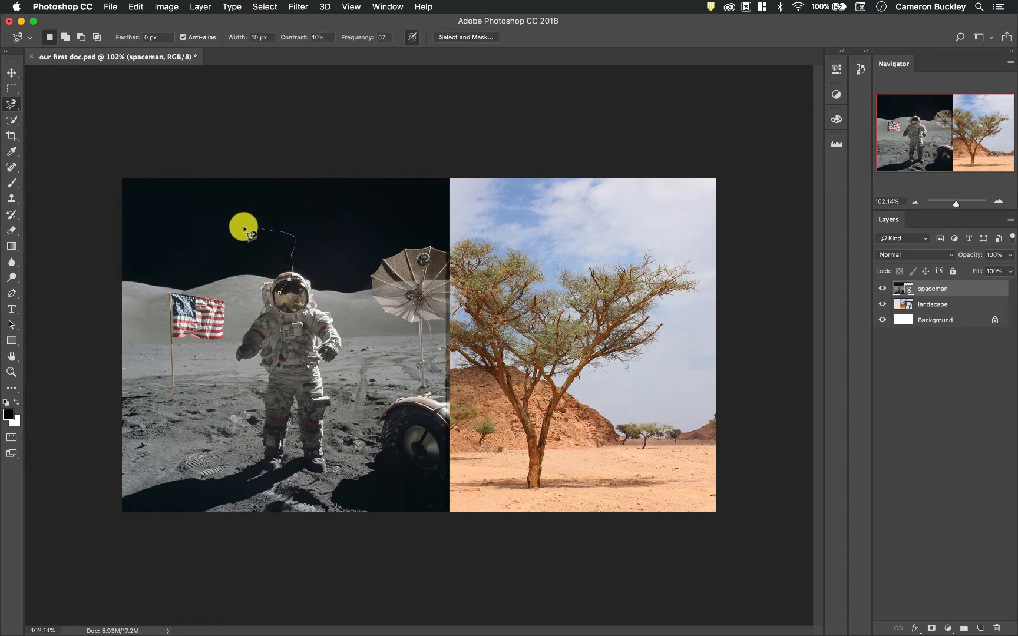
{"action": "key", "text": "Escape"}
{"action": "key", "text": "super+d"}
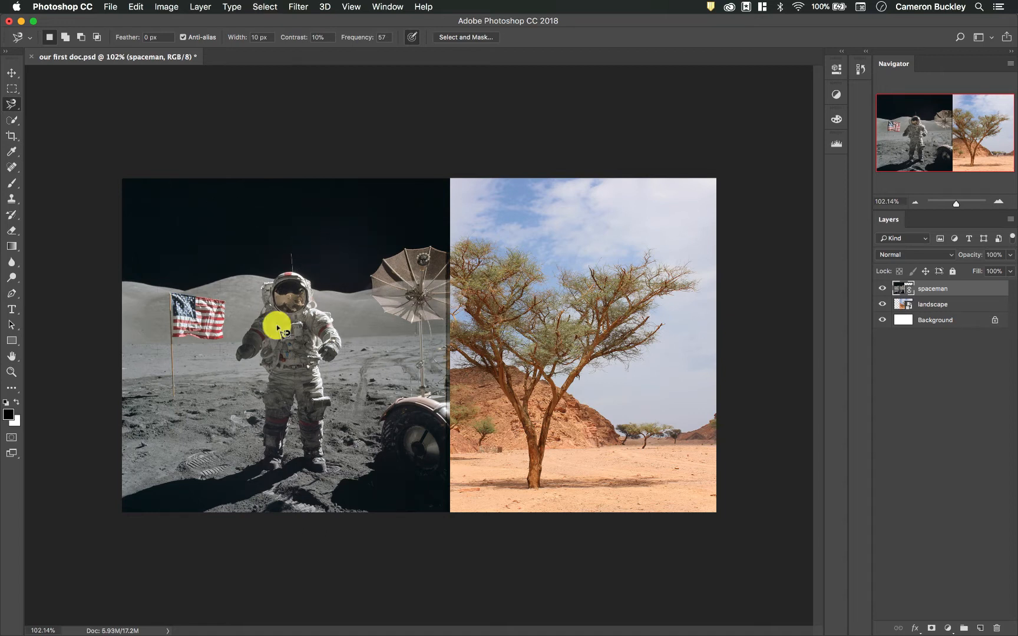
- Select the astronaut's flag-side arm and glove with the Magnetic Lasso, and test adding and subtracting an area above the shoulder
{"action": "scroll", "coordinate": [277, 328], "scroll_direction": "up", "scroll_amount": 8}
{"action": "scroll", "coordinate": [275, 326], "scroll_direction": "down", "scroll_amount": 2}
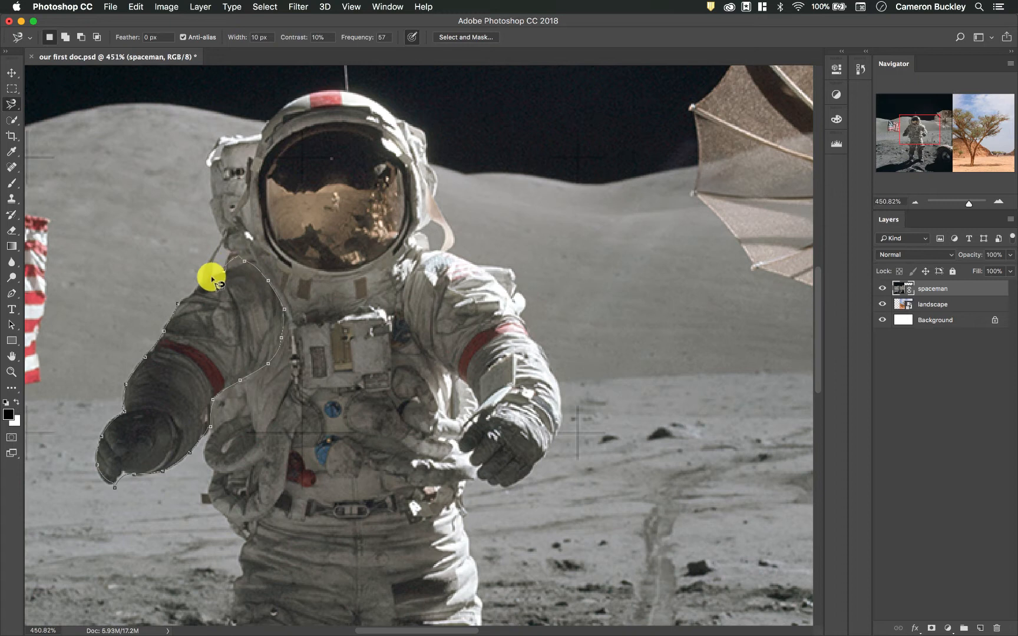
{"action": "left_click", "coordinate": [180, 305]}
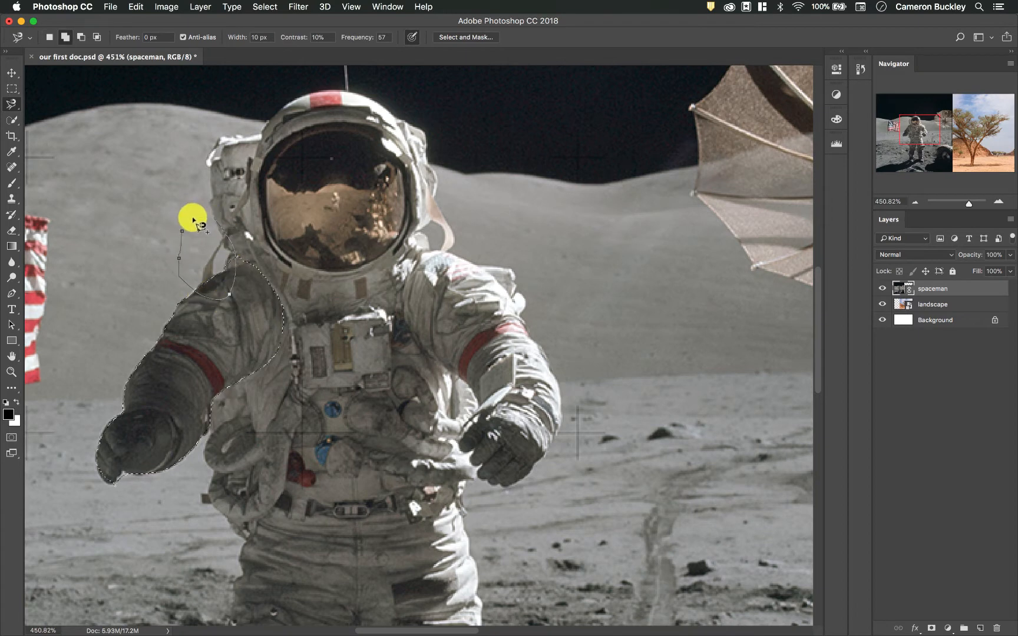
{"action": "left_click", "coordinate": [193, 222]}
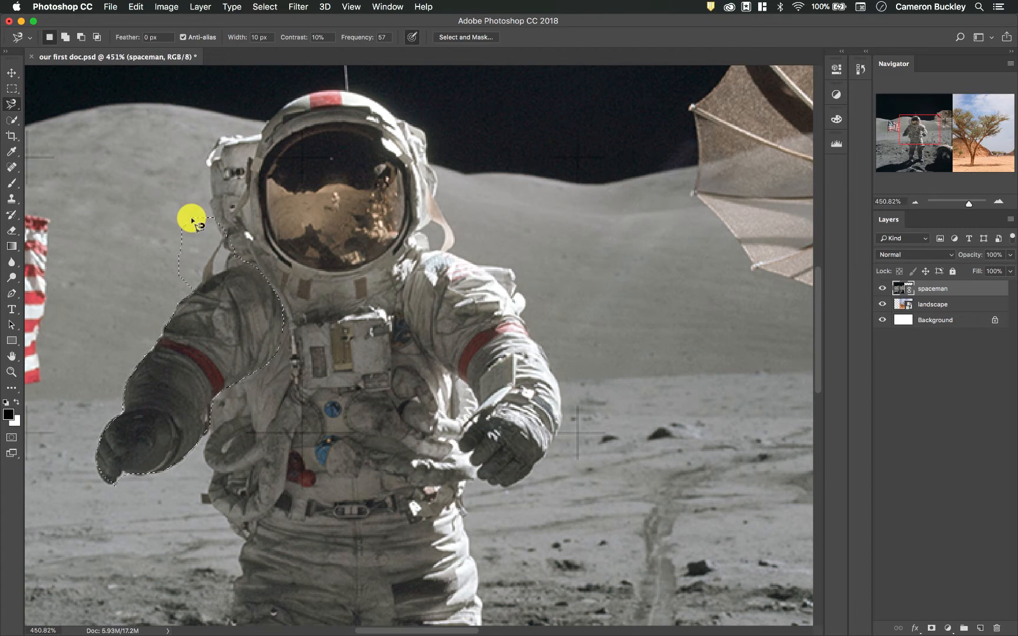
{"action": "left_click", "coordinate": [163, 169]}
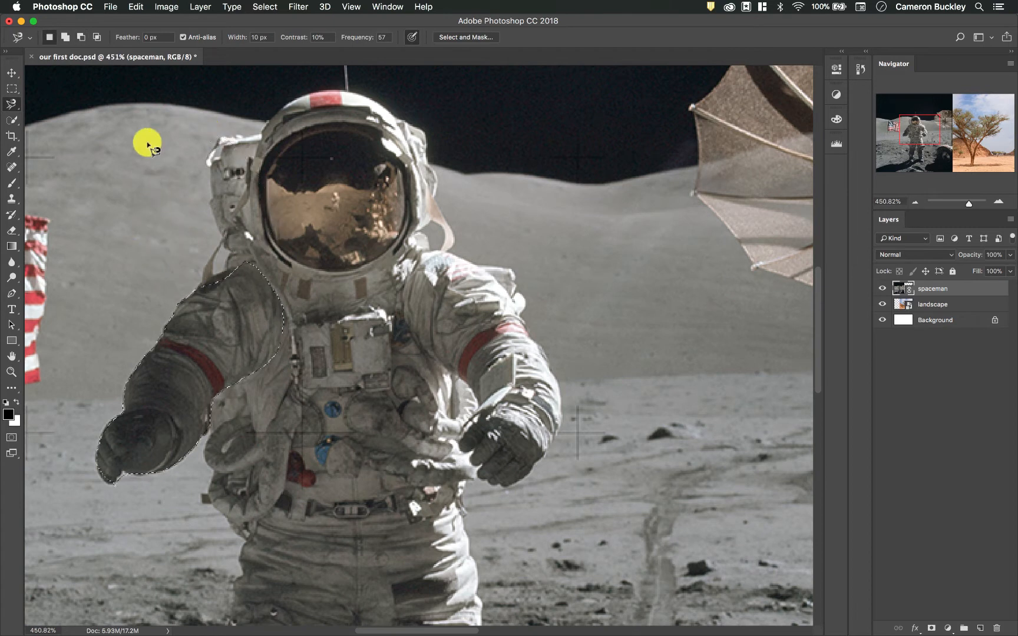
- Clear the arm selection and switch from the lasso tools to the Quick Selection tool
{"action": "left_click", "coordinate": [11, 103]}
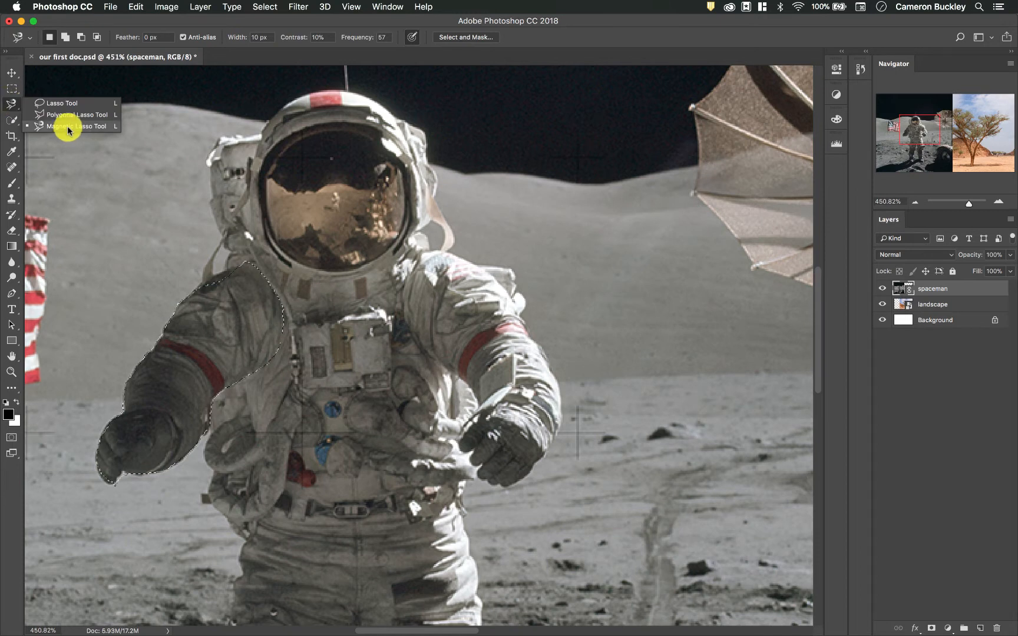
{"action": "left_click", "coordinate": [51, 103]}
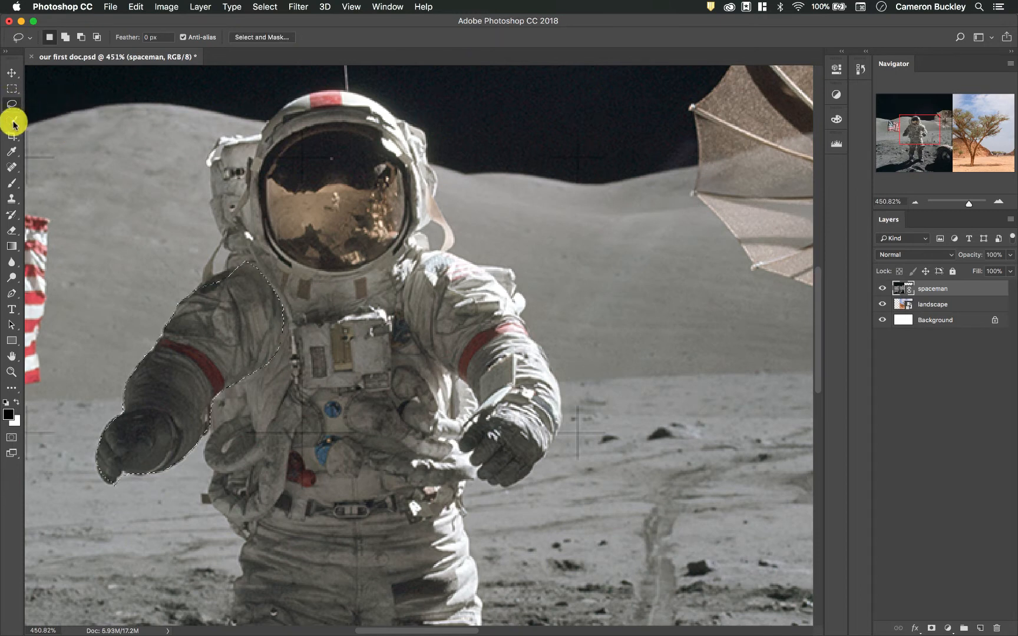
{"action": "left_click", "coordinate": [13, 123]}
{"action": "left_click", "coordinate": [51, 118]}
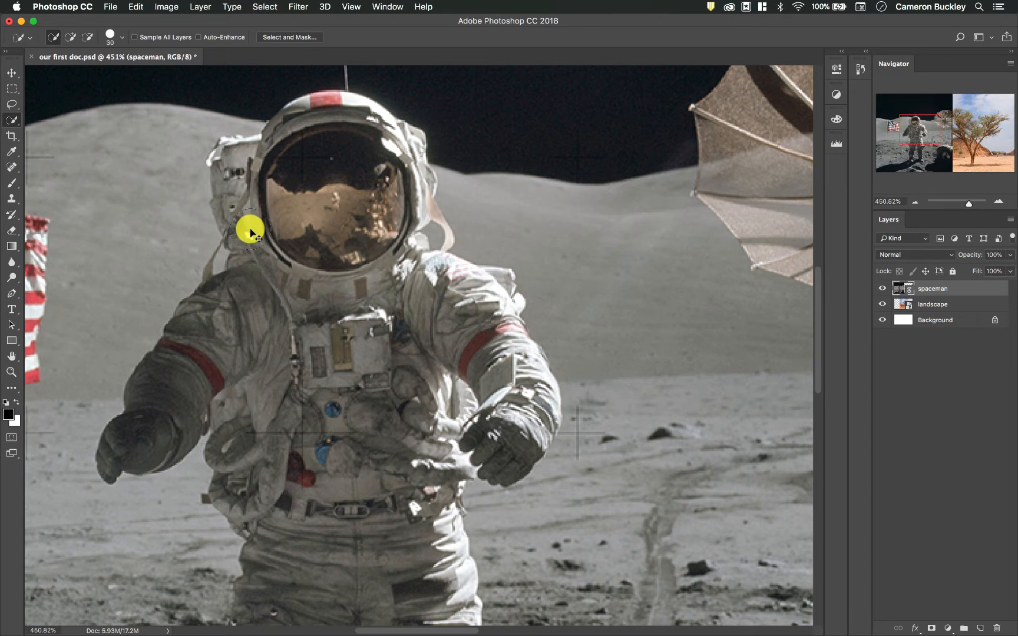
{"action": "left_click", "coordinate": [11, 120]}
{"action": "left_click", "coordinate": [40, 124]}
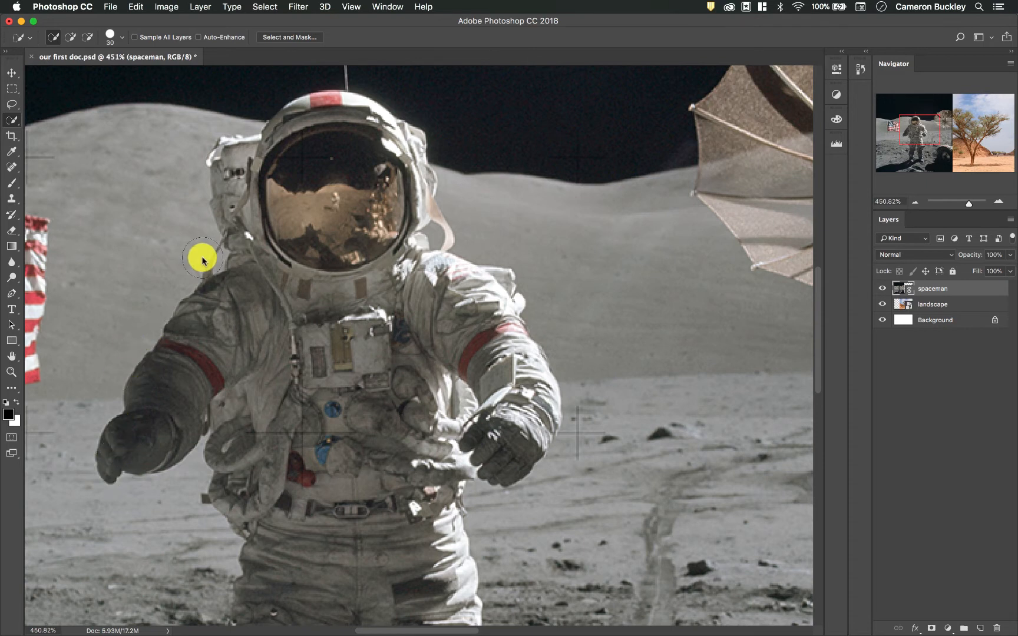
- Practise Quick Selection strokes over the astronaut's flag-side arm, deselecting between attempts, and select the whole arm and glove
{"action": "mouse_move", "coordinate": [209, 270]}
{"action": "left_mouse_down"}
{"action": "mouse_move", "coordinate": [172, 309]}
{"action": "mouse_move", "coordinate": [145, 366]}
{"action": "left_mouse_up"}
{"action": "key", "text": "super+d"}
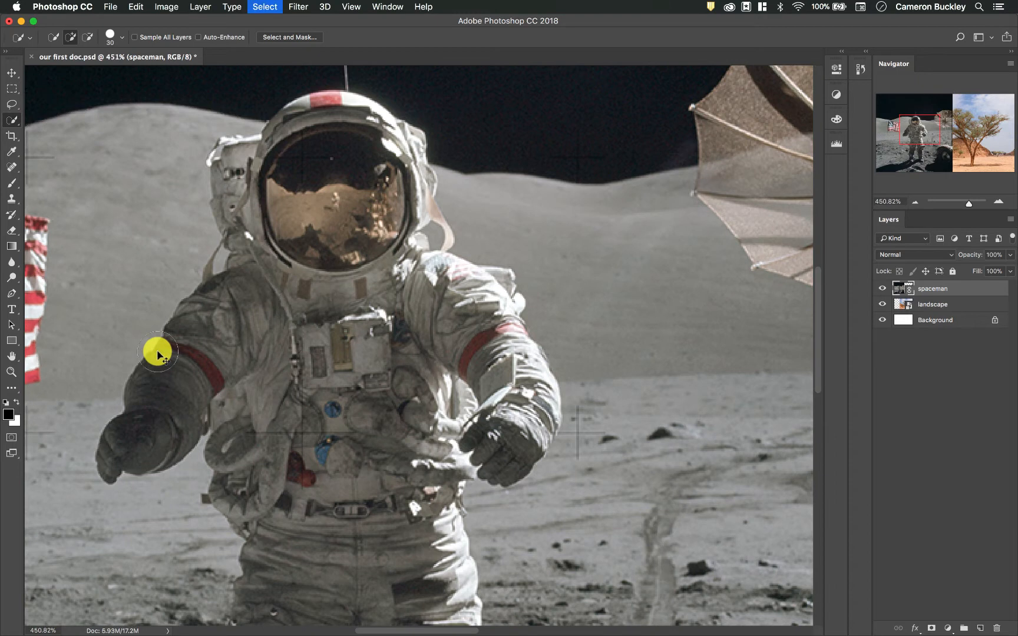
{"action": "left_click_drag", "start_coordinate": [245, 304], "coordinate": [227, 321]}
{"action": "left_click", "coordinate": [227, 321]}
{"action": "key", "text": "super+d"}
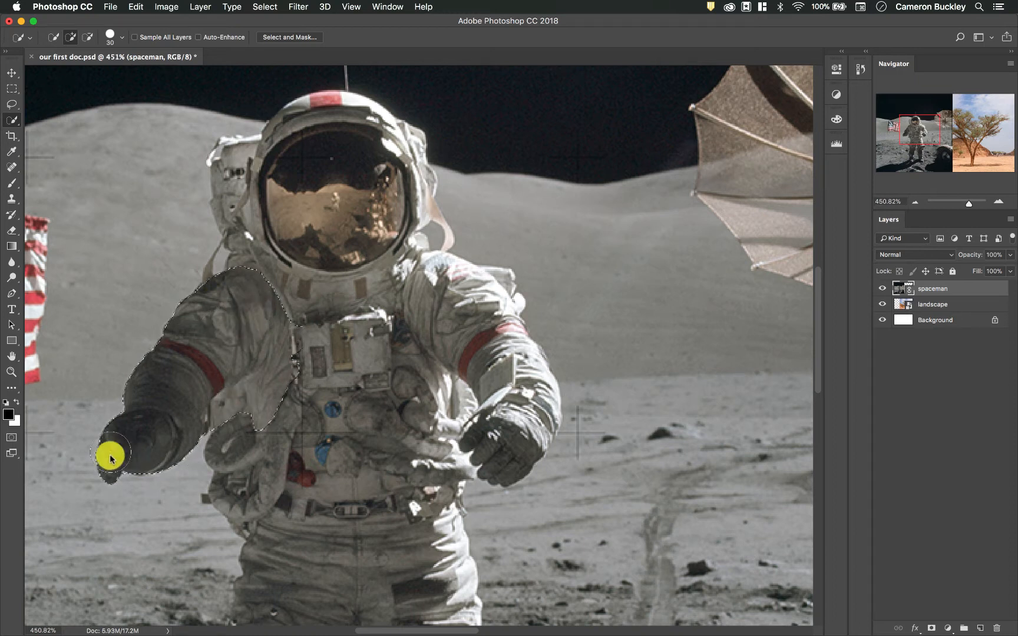
- Extend the Quick Selection from the arm across the astronaut's helmet, torso and other arm down to the belt, and deselect everything
{"action": "mouse_move", "coordinate": [325, 336]}
{"action": "left_mouse_down"}
{"action": "mouse_move", "coordinate": [338, 258]}
{"action": "mouse_move", "coordinate": [280, 224]}
{"action": "mouse_move", "coordinate": [257, 194]}
{"action": "left_mouse_up"}
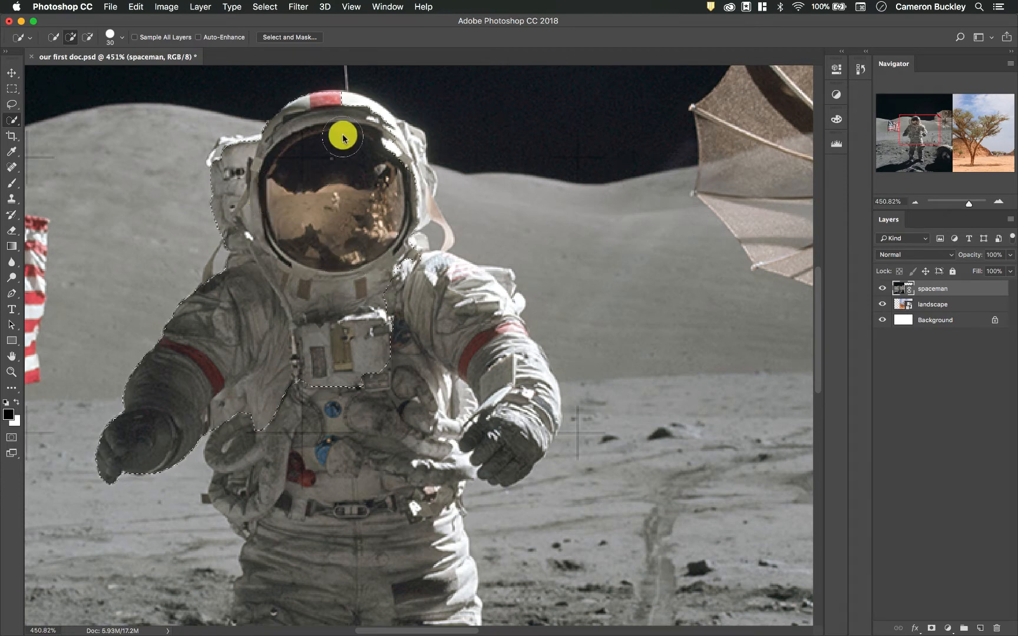
{"action": "mouse_move", "coordinate": [349, 121]}
{"action": "left_mouse_down"}
{"action": "mouse_move", "coordinate": [402, 174]}
{"action": "mouse_move", "coordinate": [427, 237]}
{"action": "mouse_move", "coordinate": [437, 308]}
{"action": "mouse_move", "coordinate": [454, 288]}
{"action": "mouse_move", "coordinate": [409, 370]}
{"action": "mouse_move", "coordinate": [478, 392]}
{"action": "mouse_move", "coordinate": [502, 377]}
{"action": "mouse_move", "coordinate": [514, 427]}
{"action": "mouse_move", "coordinate": [514, 411]}
{"action": "mouse_move", "coordinate": [428, 411]}
{"action": "mouse_move", "coordinate": [387, 433]}
{"action": "mouse_move", "coordinate": [272, 387]}
{"action": "mouse_move", "coordinate": [370, 403]}
{"action": "mouse_move", "coordinate": [311, 442]}
{"action": "mouse_move", "coordinate": [422, 456]}
{"action": "left_mouse_up"}
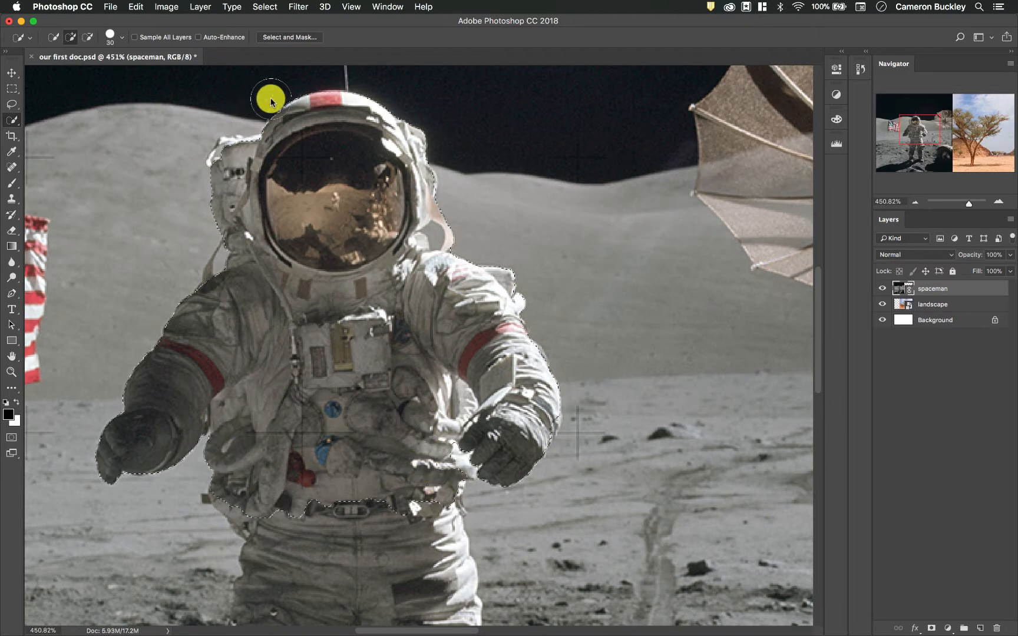
{"action": "key", "text": "super+d"}
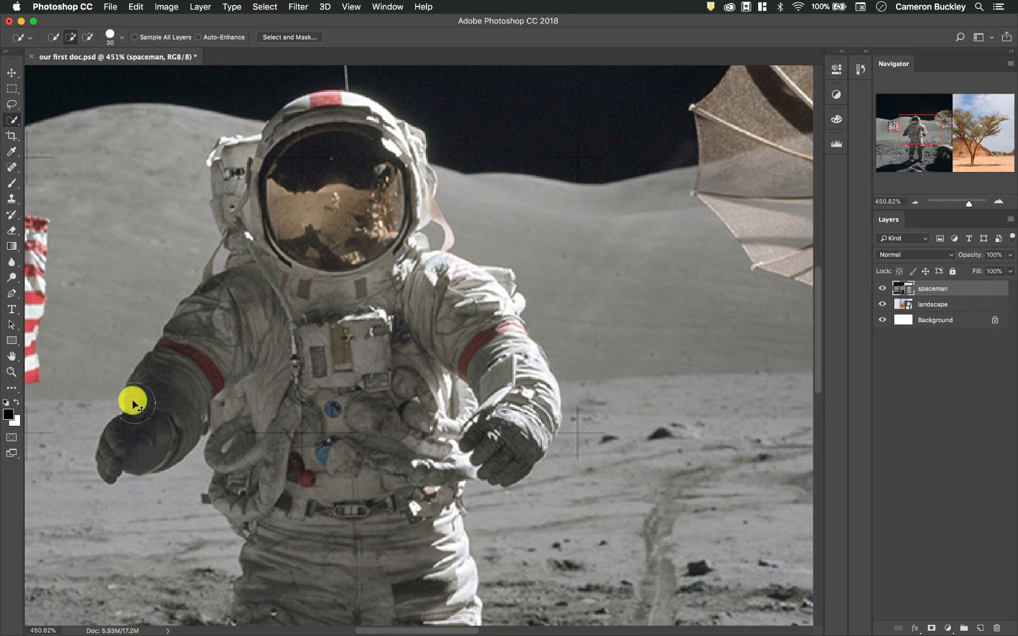
- Select the astronaut's flag-side arm with Quick Selection and set the brush size to 16 px, clearing the selection at the end
{"action": "mouse_move", "coordinate": [124, 387]}
{"action": "left_mouse_down"}
{"action": "mouse_move", "coordinate": [181, 314]}
{"action": "mouse_move", "coordinate": [222, 320]}
{"action": "mouse_move", "coordinate": [193, 386]}
{"action": "mouse_move", "coordinate": [255, 289]}
{"action": "mouse_move", "coordinate": [235, 262]}
{"action": "left_mouse_up"}
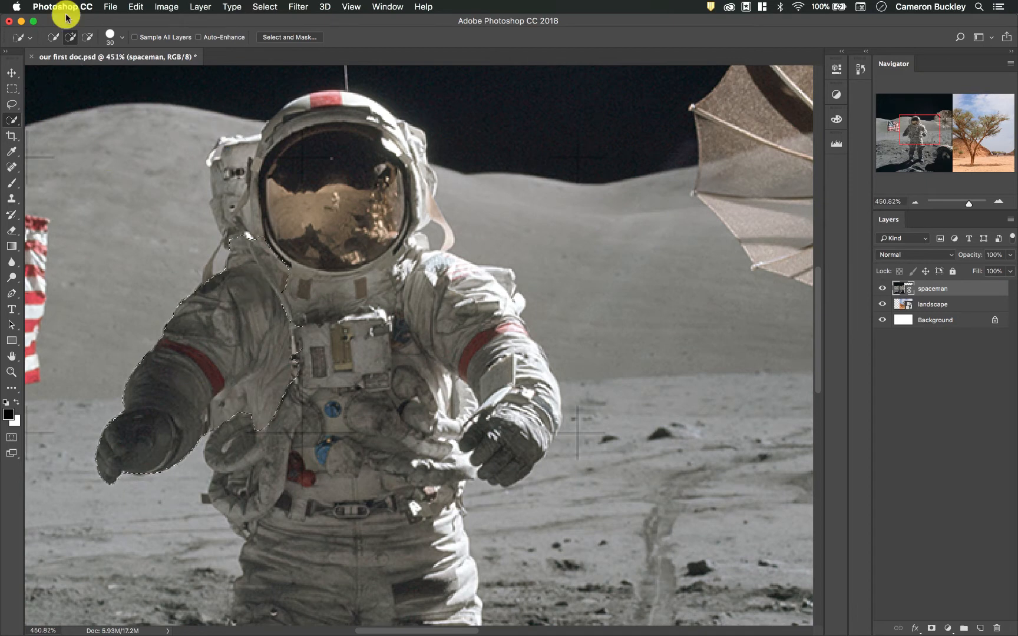
{"action": "left_click", "coordinate": [123, 37]}
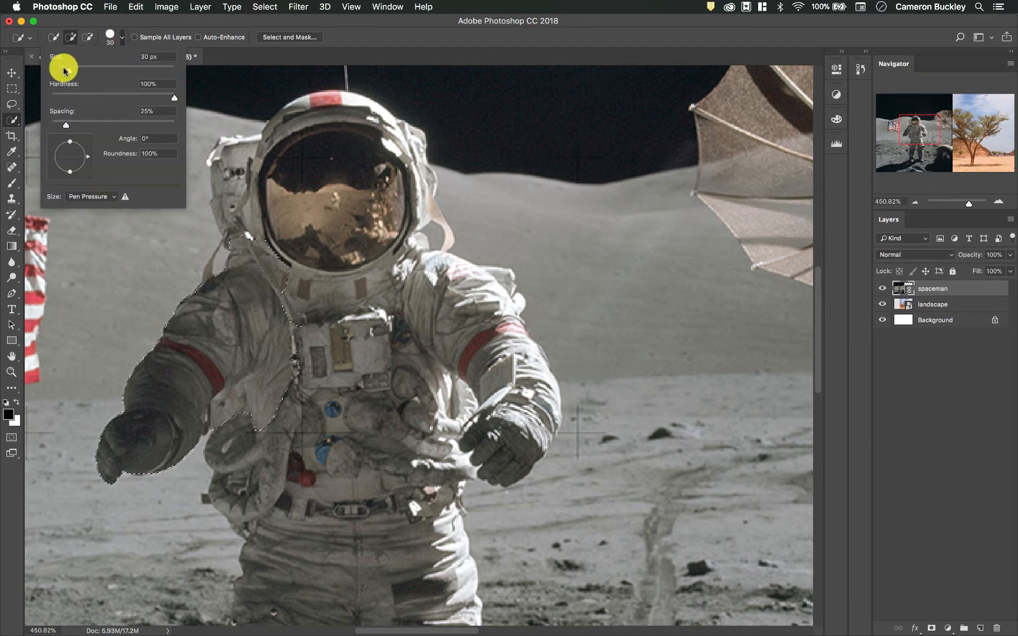
{"action": "mouse_move", "coordinate": [56, 73]}
{"action": "left_mouse_down"}
{"action": "mouse_move", "coordinate": [136, 81]}
{"action": "mouse_move", "coordinate": [152, 71]}
{"action": "mouse_move", "coordinate": [39, 58]}
{"action": "mouse_move", "coordinate": [62, 68]}
{"action": "left_mouse_up"}
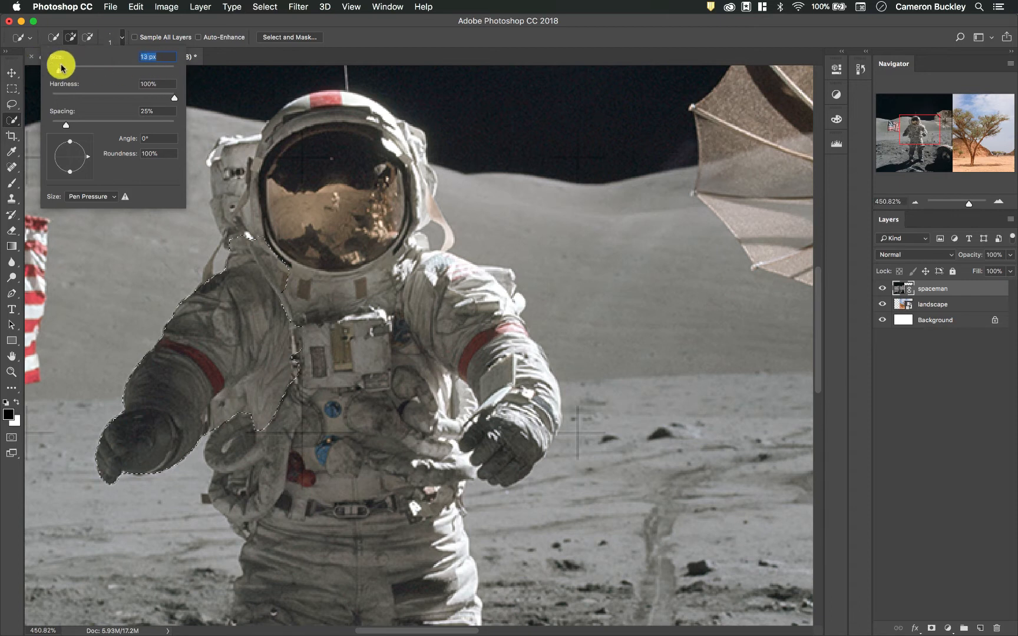
{"action": "left_click", "coordinate": [121, 39]}
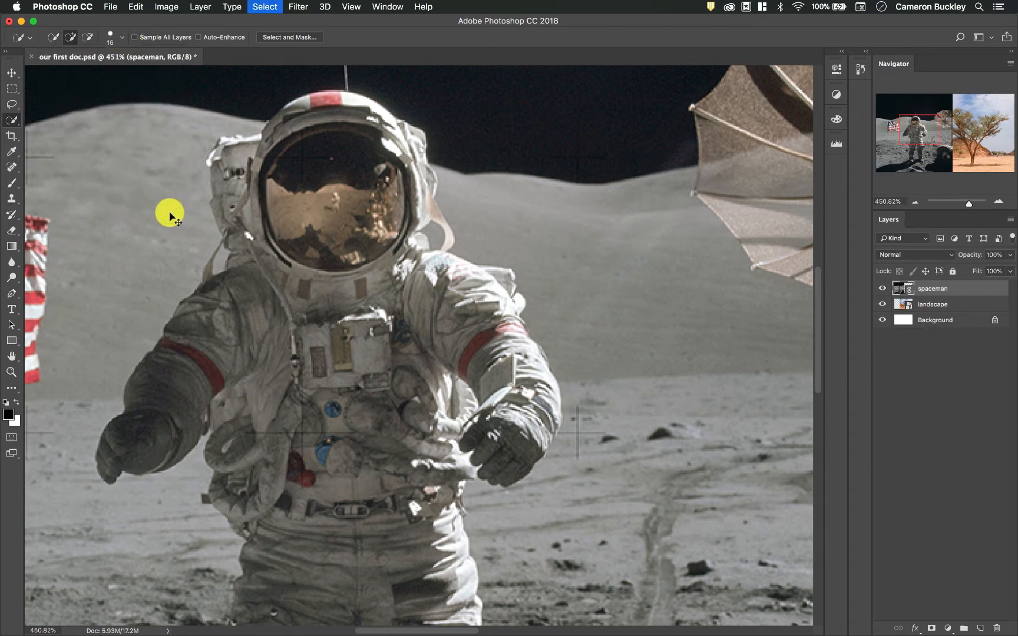
{"action": "key", "text": "super+d"}
- Switch to the Magic Wand and sample the visor, the flag-side moon surface, the astronaut's sleeve and the dish-side moon surface in turn
{"action": "left_click", "coordinate": [13, 122]}
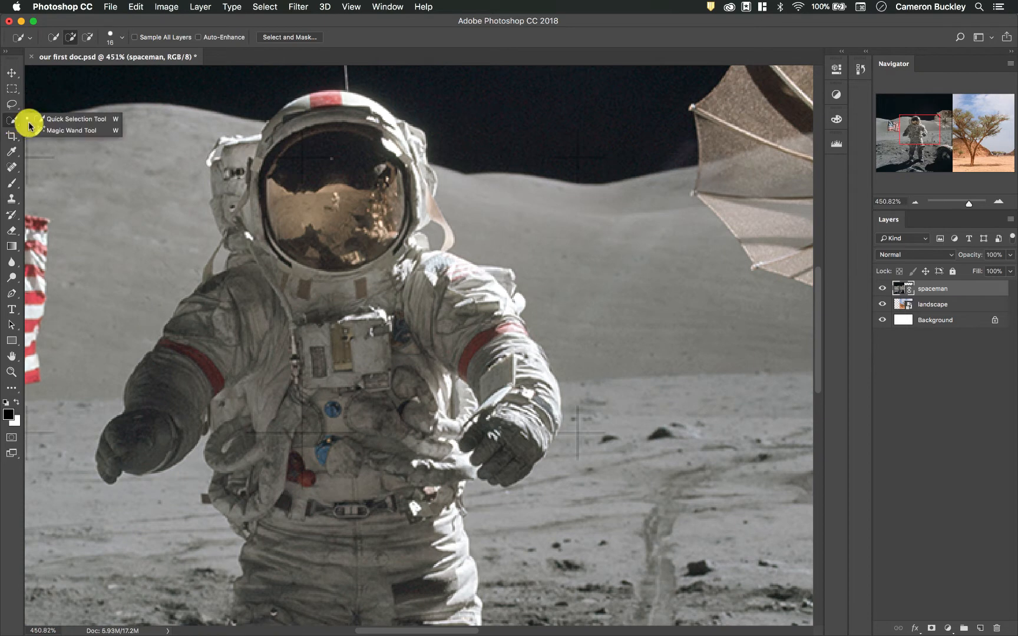
{"action": "left_click", "coordinate": [52, 130]}
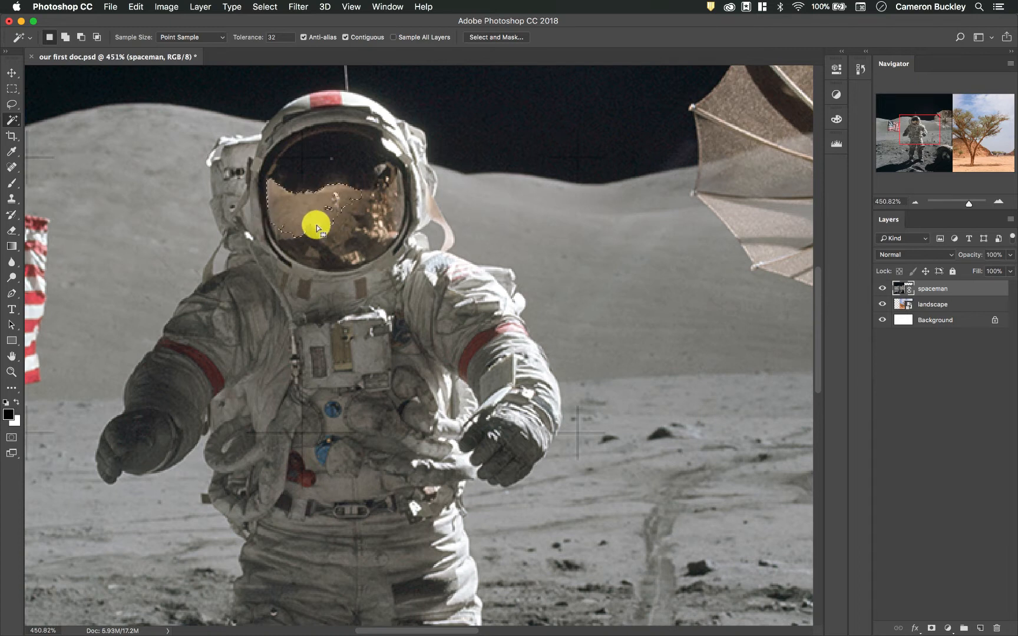
{"action": "left_click", "coordinate": [119, 195]}
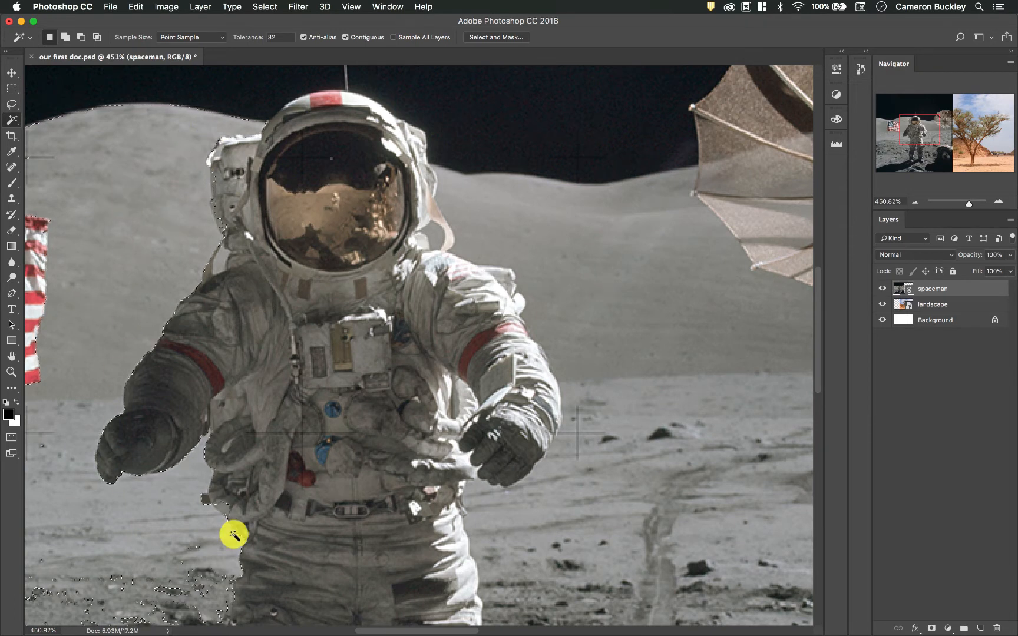
{"action": "left_click", "coordinate": [191, 381]}
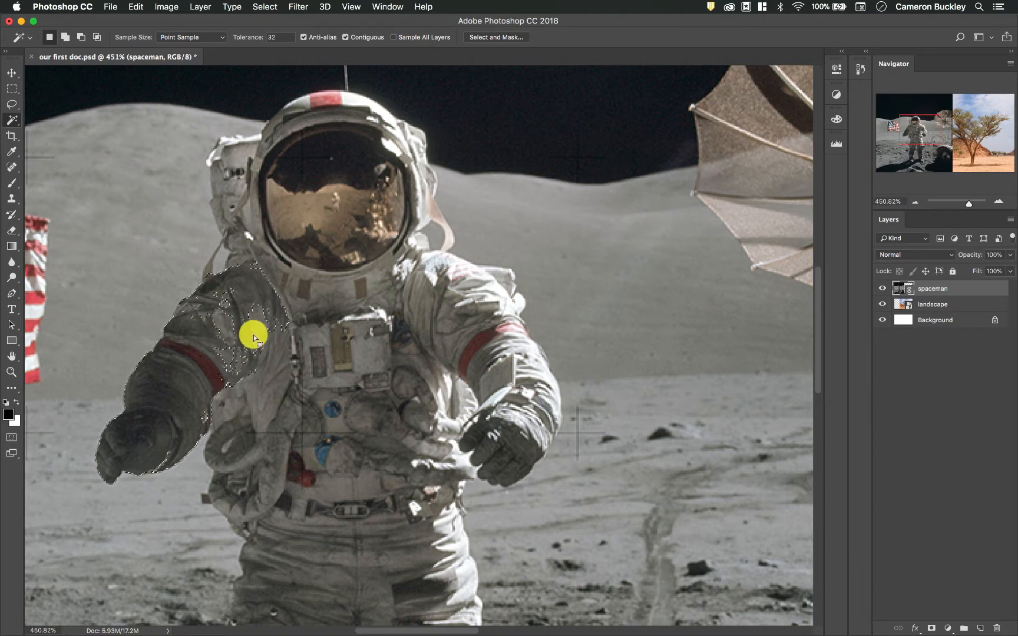
{"action": "left_click", "coordinate": [302, 358]}
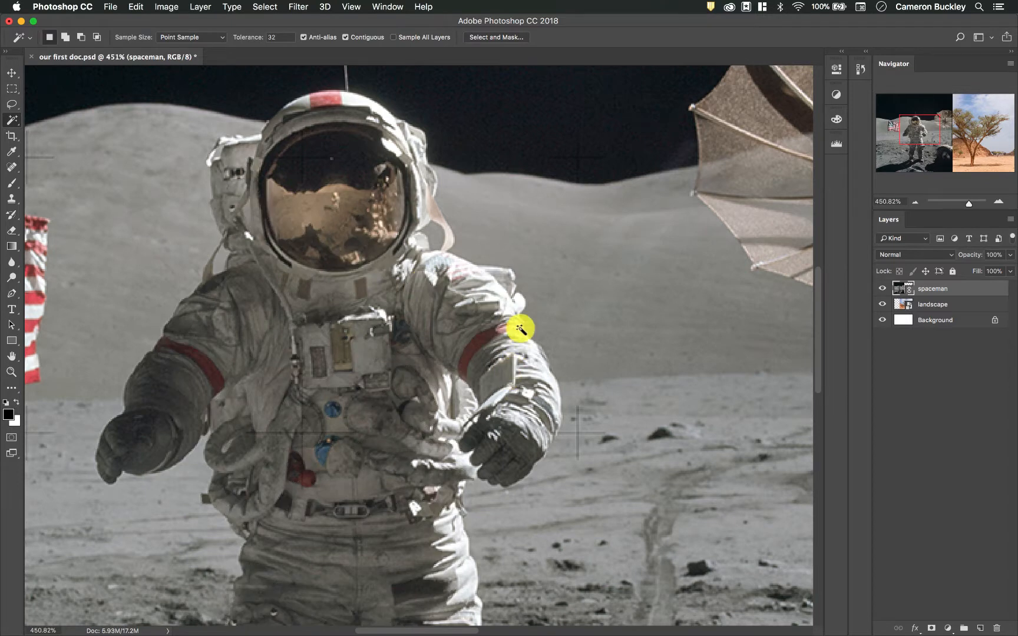
{"action": "left_click", "coordinate": [561, 277]}
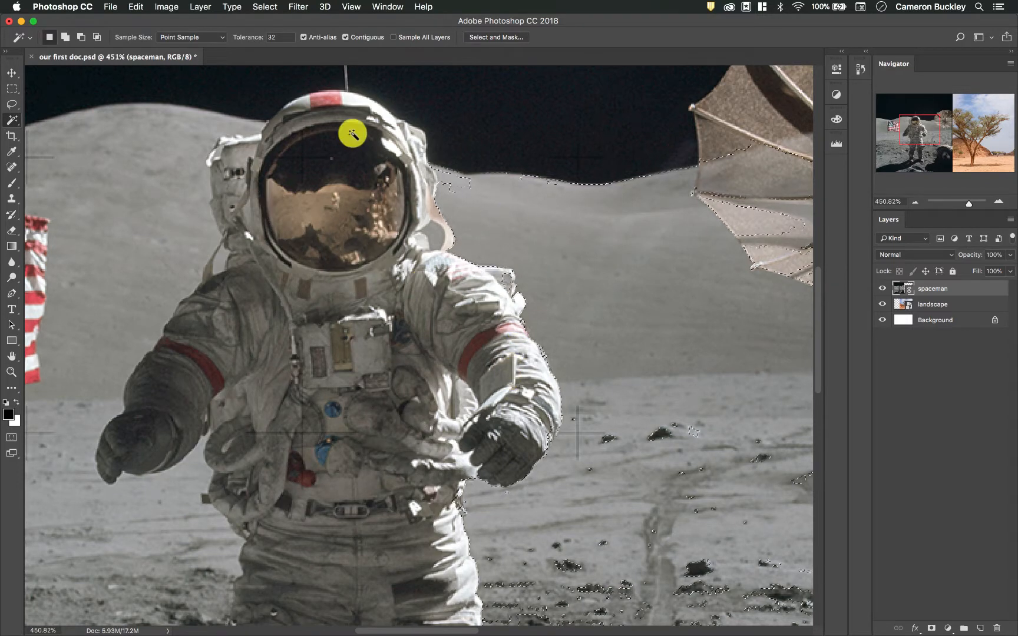
- Select the black sky above the moon with the Magic Wand, keeping Contiguous on, and fit the whole document in view
{"action": "left_click", "coordinate": [501, 128]}
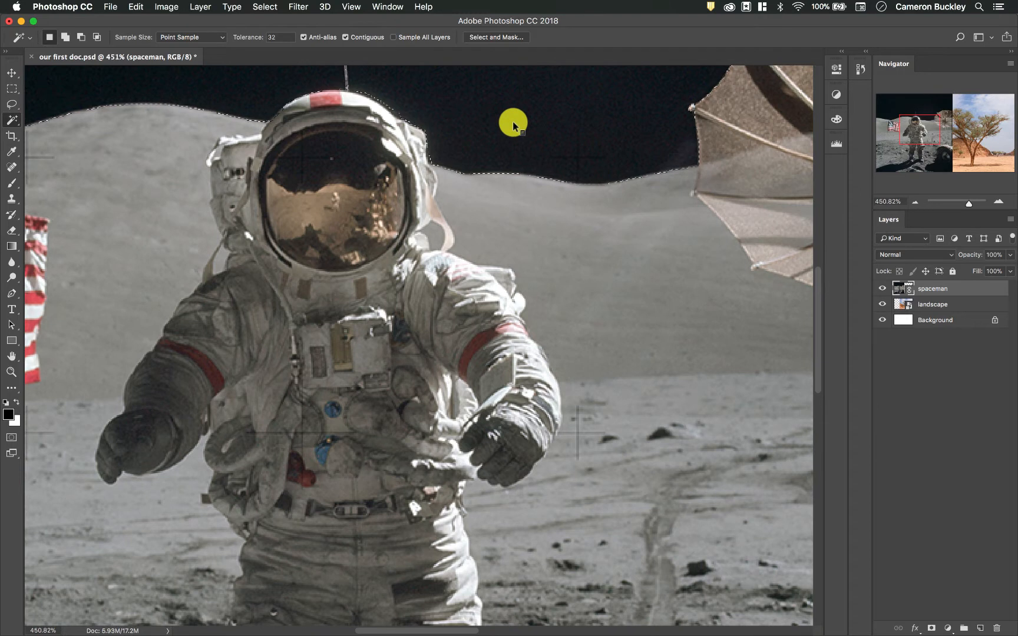
{"action": "key", "text": "super+0"}
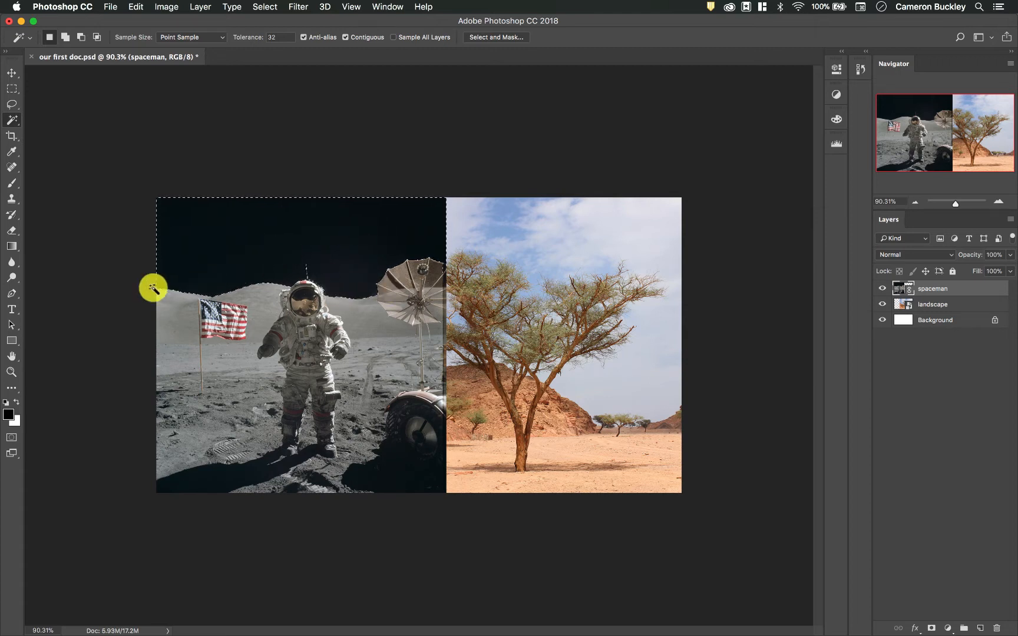
{"action": "key", "text": "alt"}
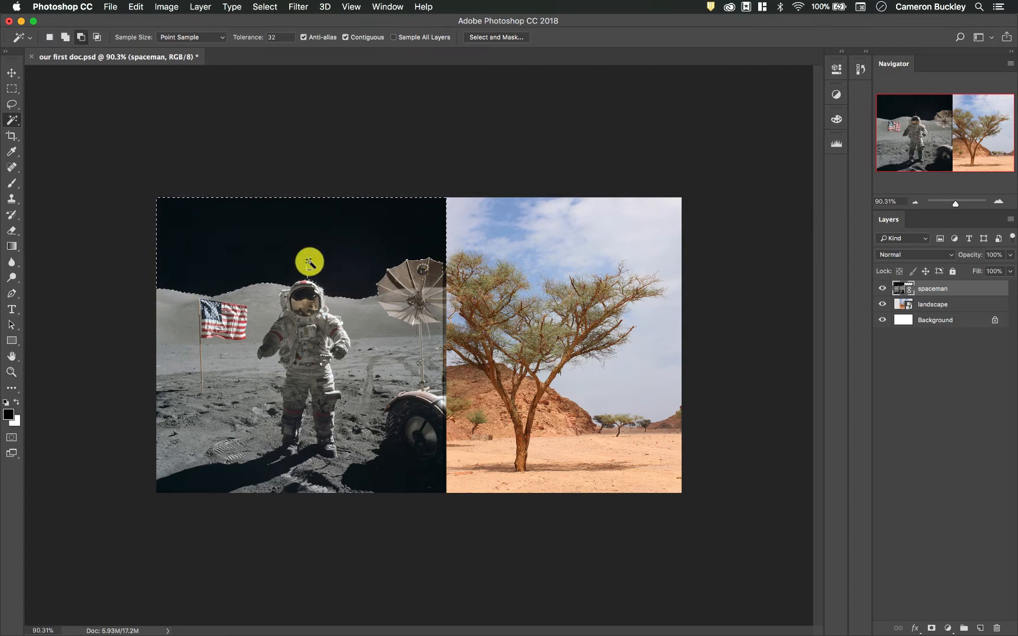
{"action": "scroll", "coordinate": [309, 263], "scroll_direction": "up", "scroll_amount": 3}
{"action": "scroll", "coordinate": [310, 262], "scroll_direction": "down", "scroll_amount": 2}
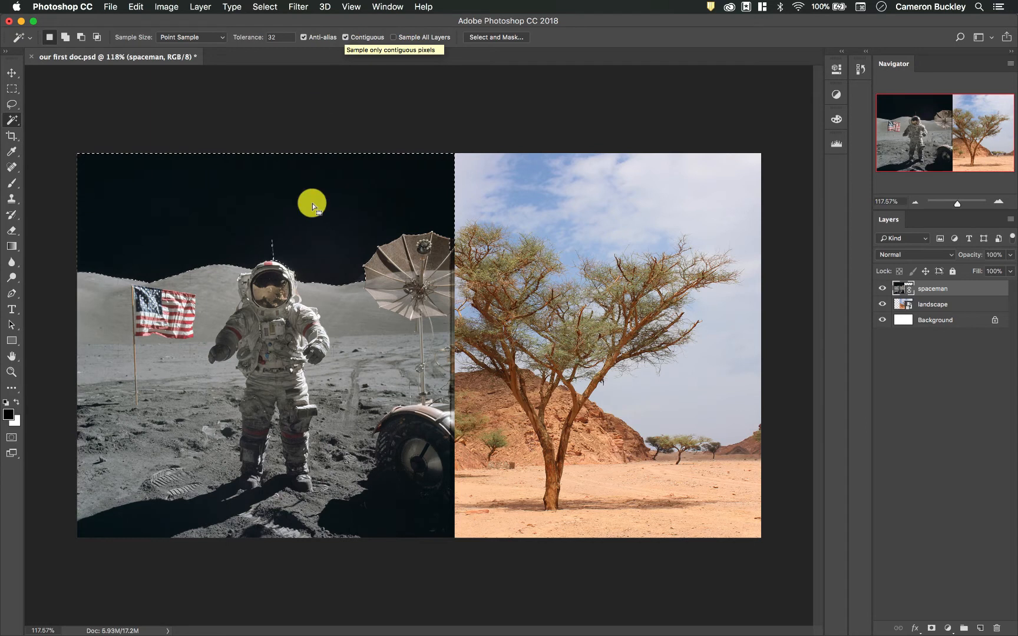
{"action": "left_click", "coordinate": [321, 237]}
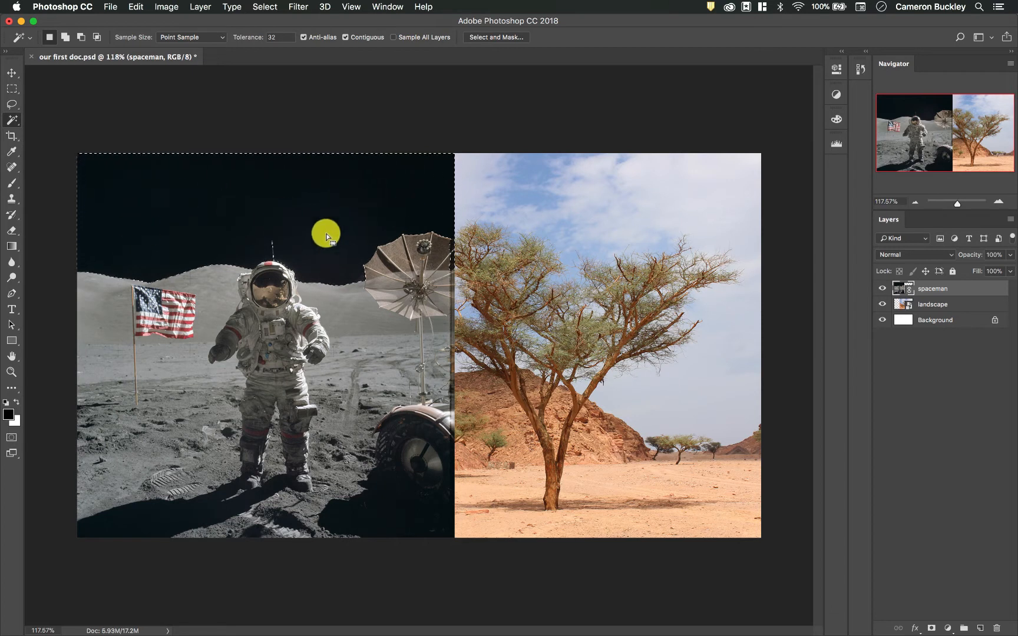
- Sample the black sky with Contiguous turned off, then restore Contiguous and clear the selection
{"action": "left_click", "coordinate": [346, 37]}
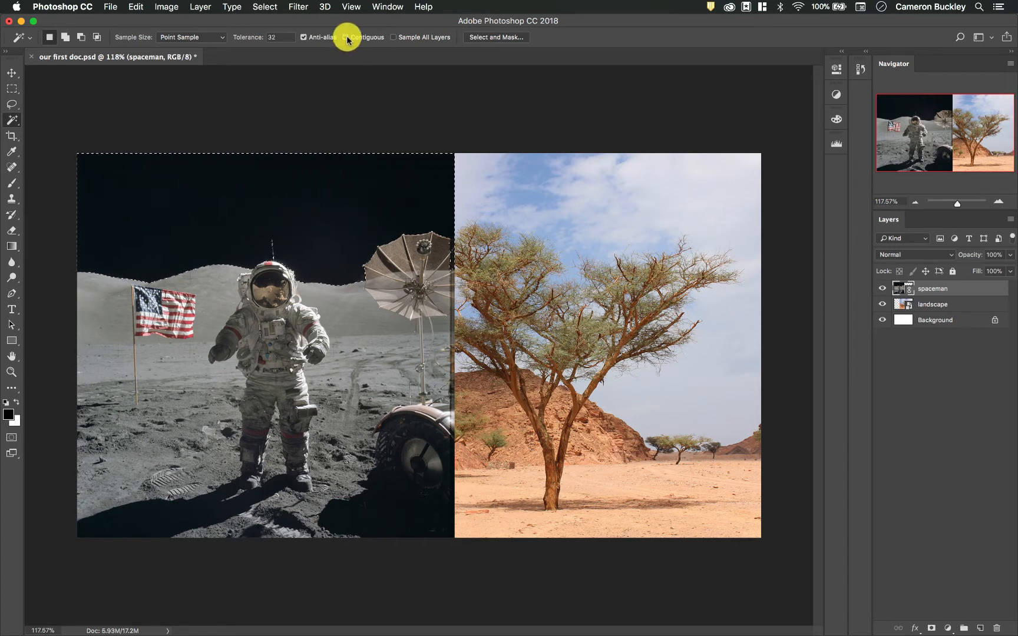
{"action": "left_click", "coordinate": [315, 199]}
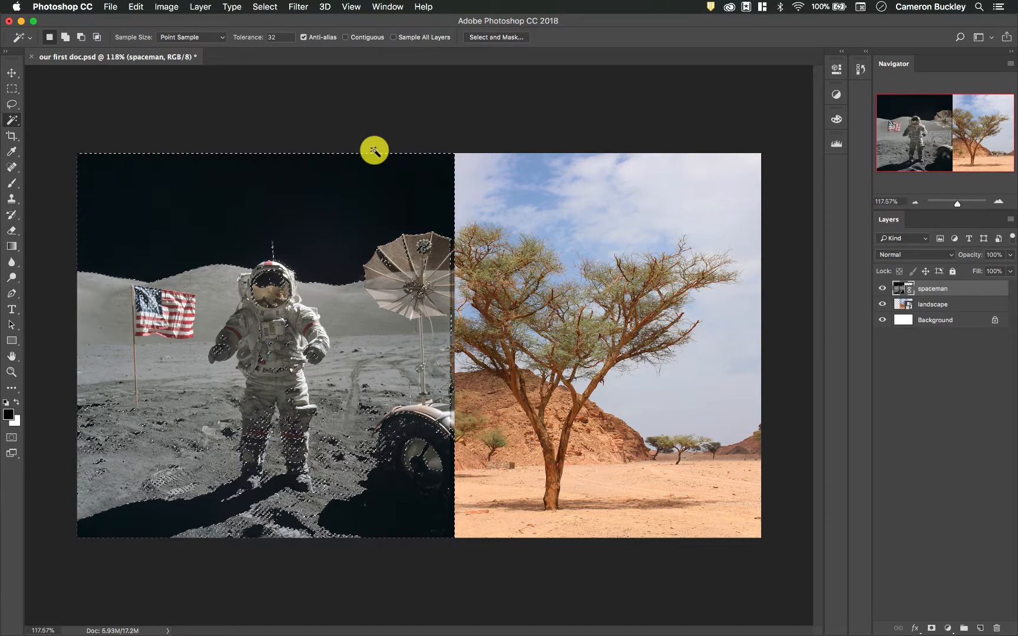
{"action": "left_click", "coordinate": [345, 38]}
{"action": "key", "text": "super+d"}
{"action": "key", "text": "super+d"}
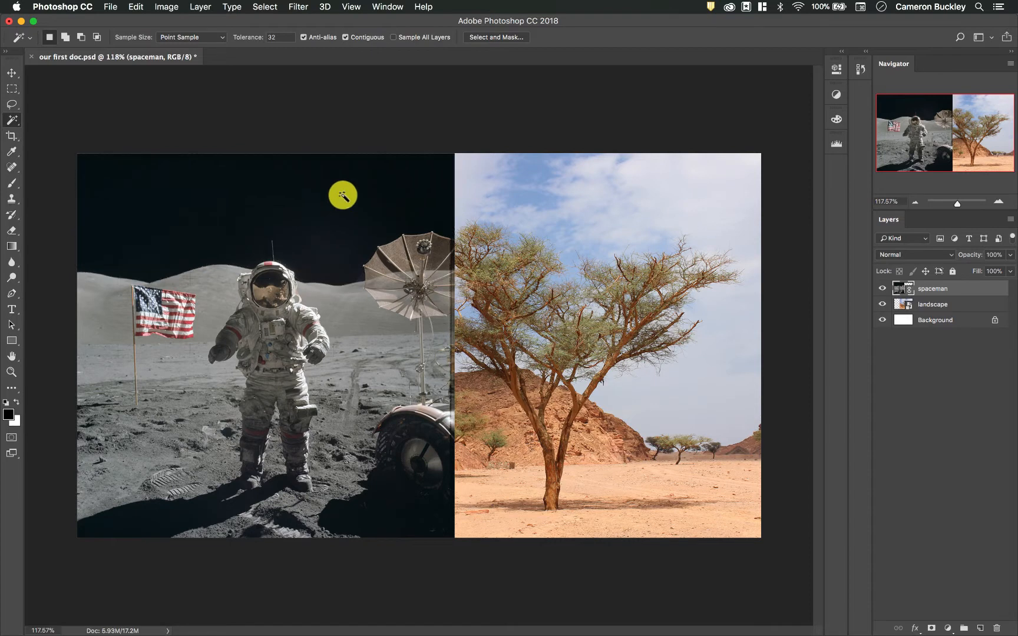
- Draw rectangular marquee selections in the sky above the flag and clear them with the Deselect command
{"action": "left_click", "coordinate": [12, 92]}
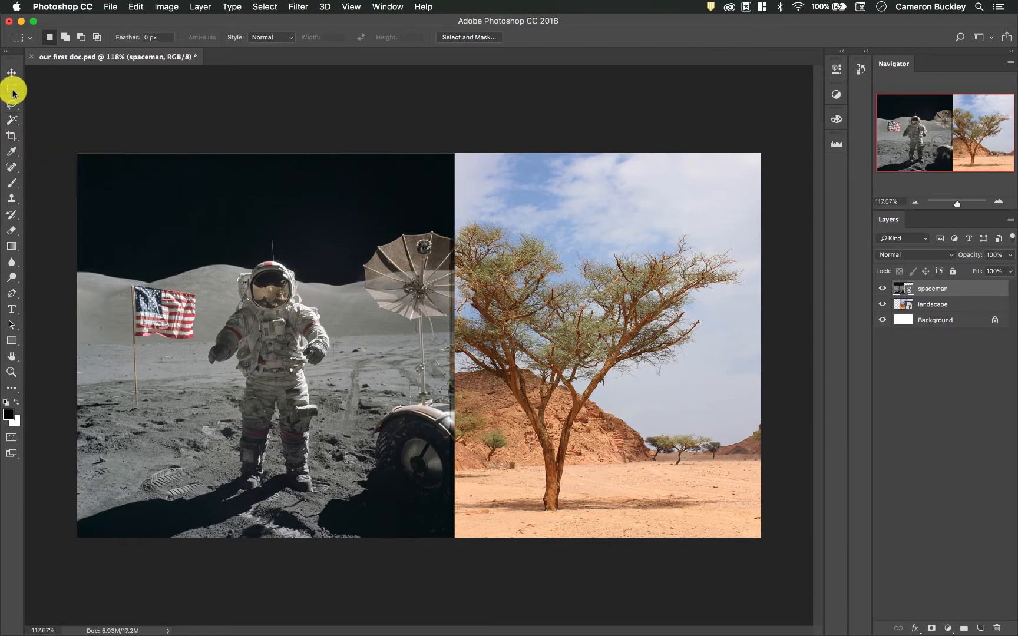
{"action": "left_click_drag", "start_coordinate": [103, 171], "coordinate": [212, 238]}
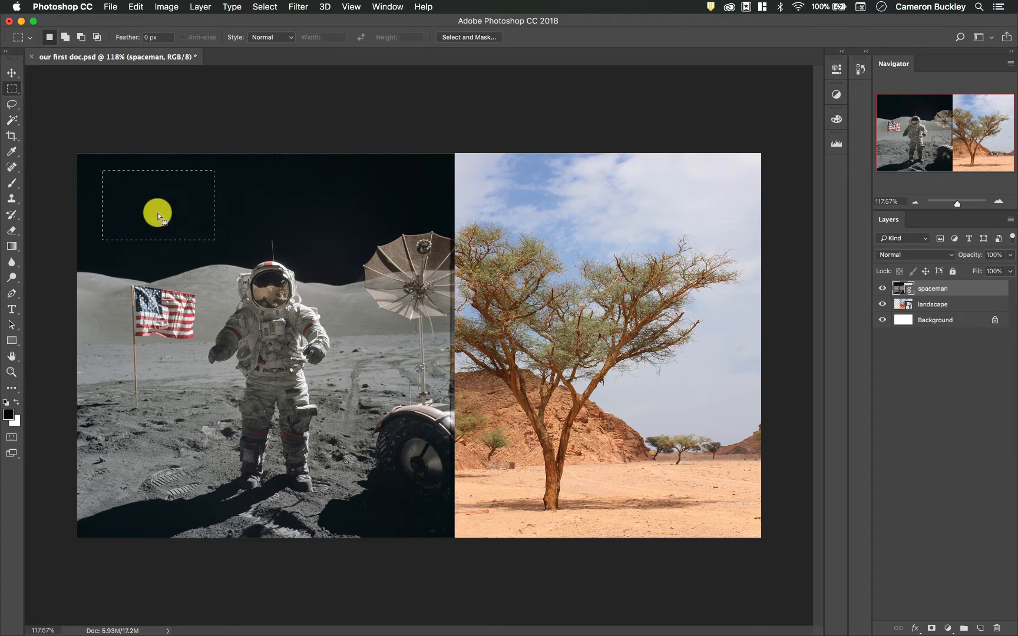
{"action": "left_click_drag", "start_coordinate": [95, 166], "coordinate": [221, 240]}
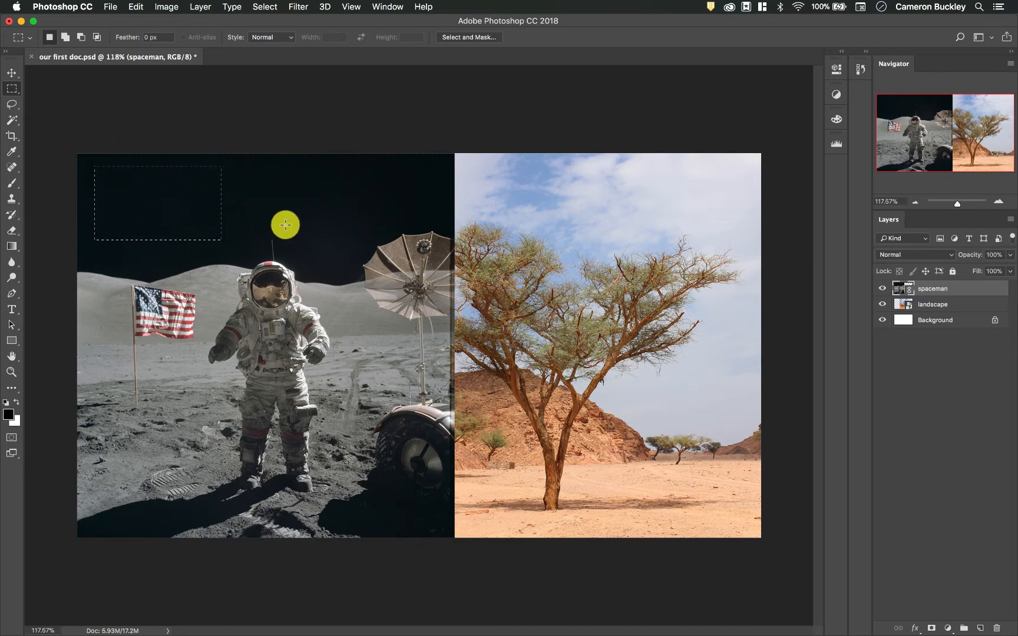
{"action": "left_click", "coordinate": [265, 7]}
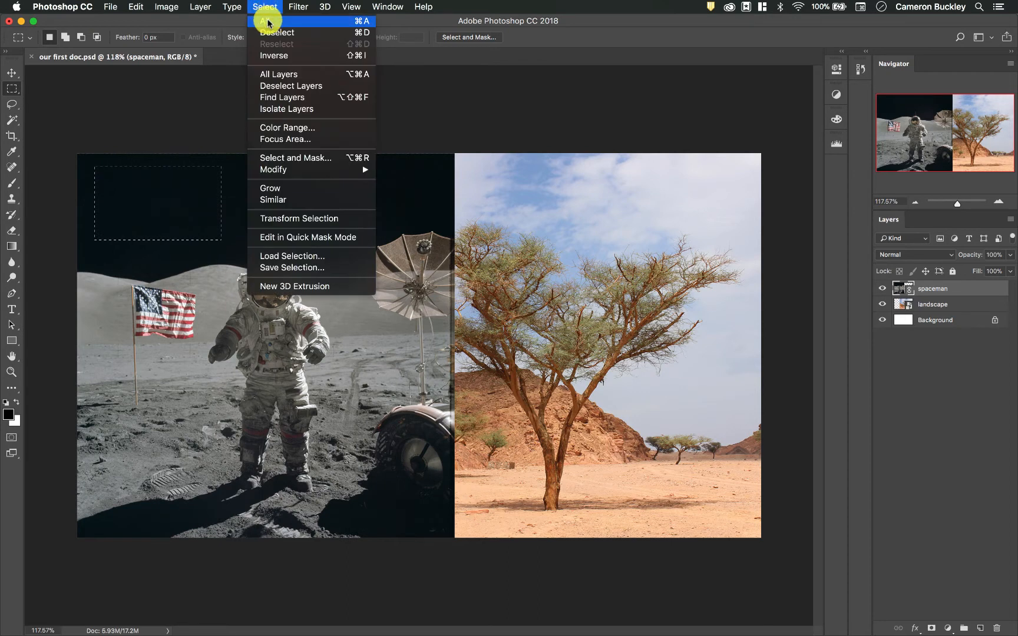
{"action": "left_click", "coordinate": [277, 33]}
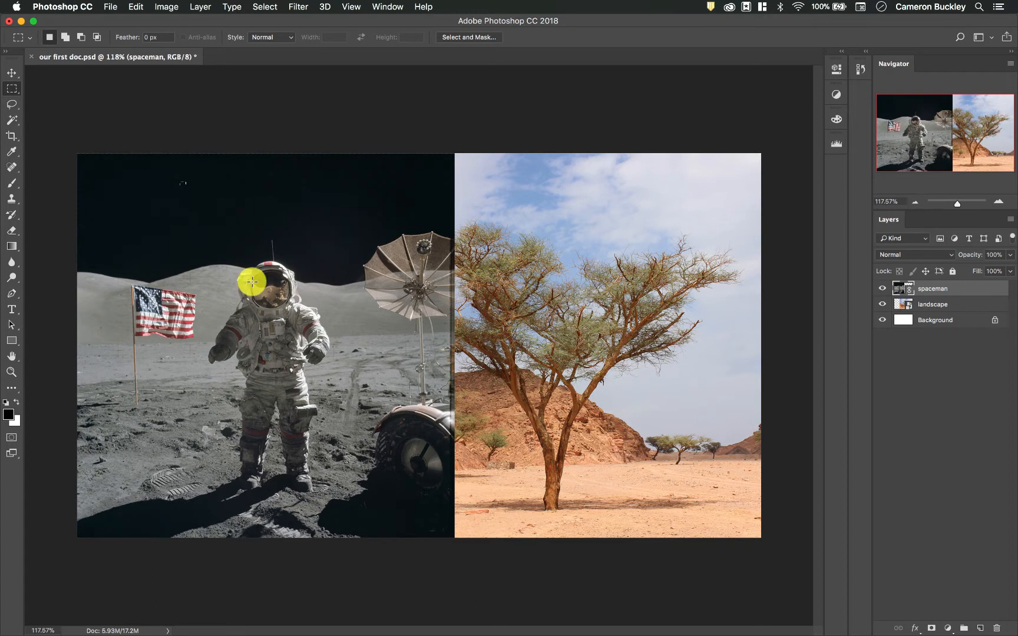
{"action": "left_click", "coordinate": [264, 7]}
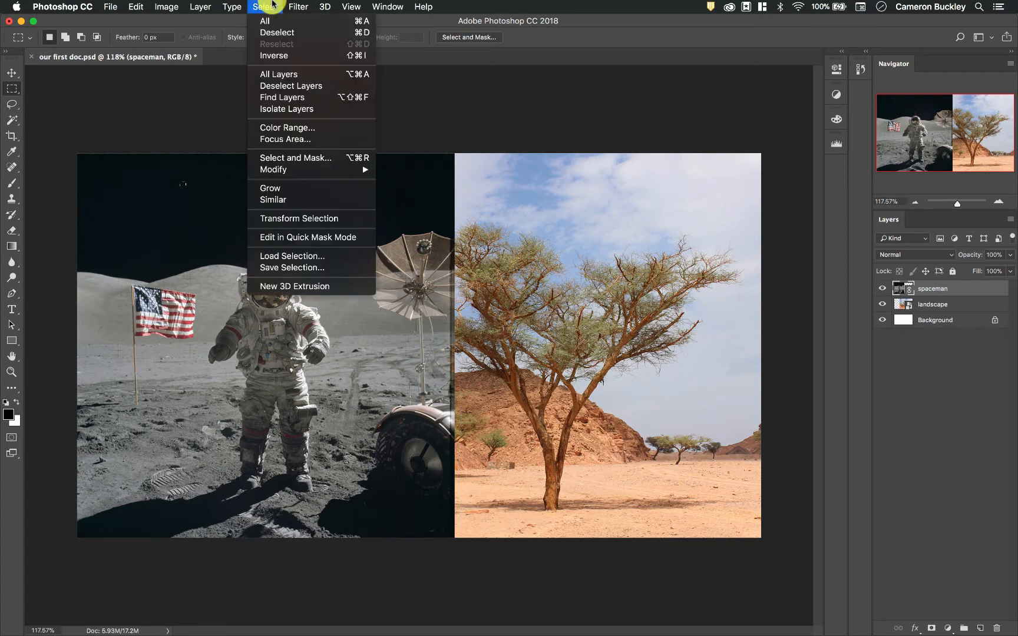
{"action": "left_click", "coordinate": [302, 34]}
{"action": "left_click_drag", "start_coordinate": [185, 178], "coordinate": [278, 252]}
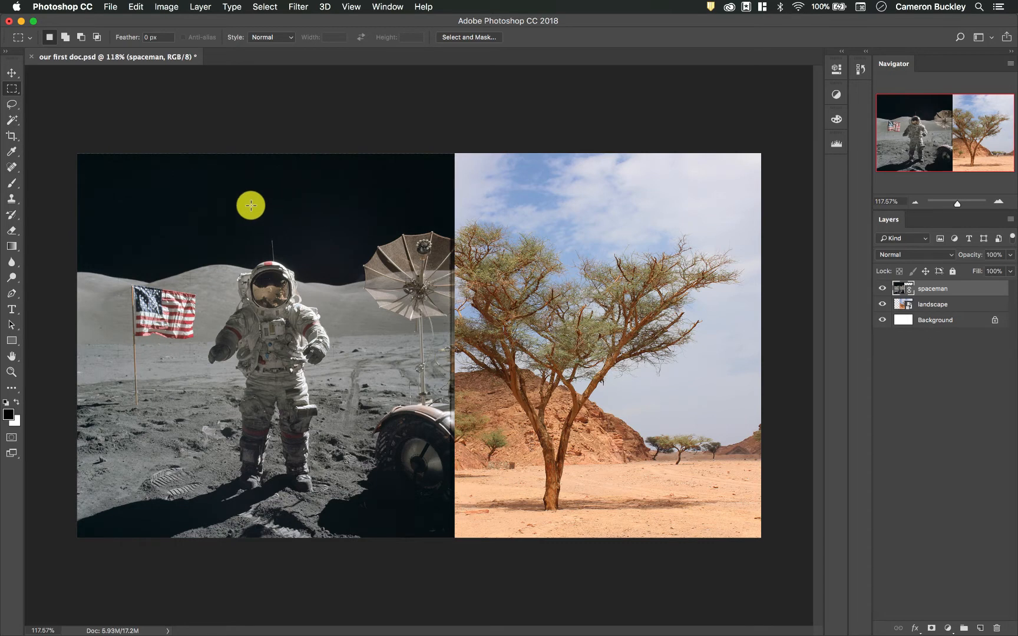
- Draw a rectangular marquee in the sky between the flag and the astronaut's antenna, and invert the selection
{"action": "left_click_drag", "start_coordinate": [104, 169], "coordinate": [179, 241]}
{"action": "left_click", "coordinate": [179, 241]}
{"action": "left_click_drag", "start_coordinate": [266, 194], "coordinate": [152, 243]}
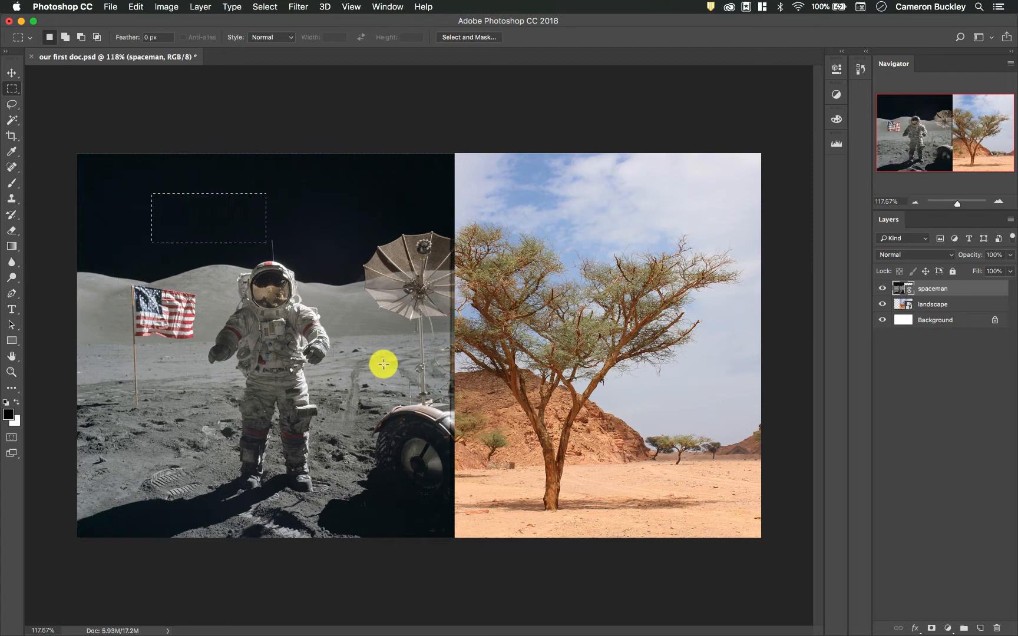
{"action": "left_click", "coordinate": [266, 7]}
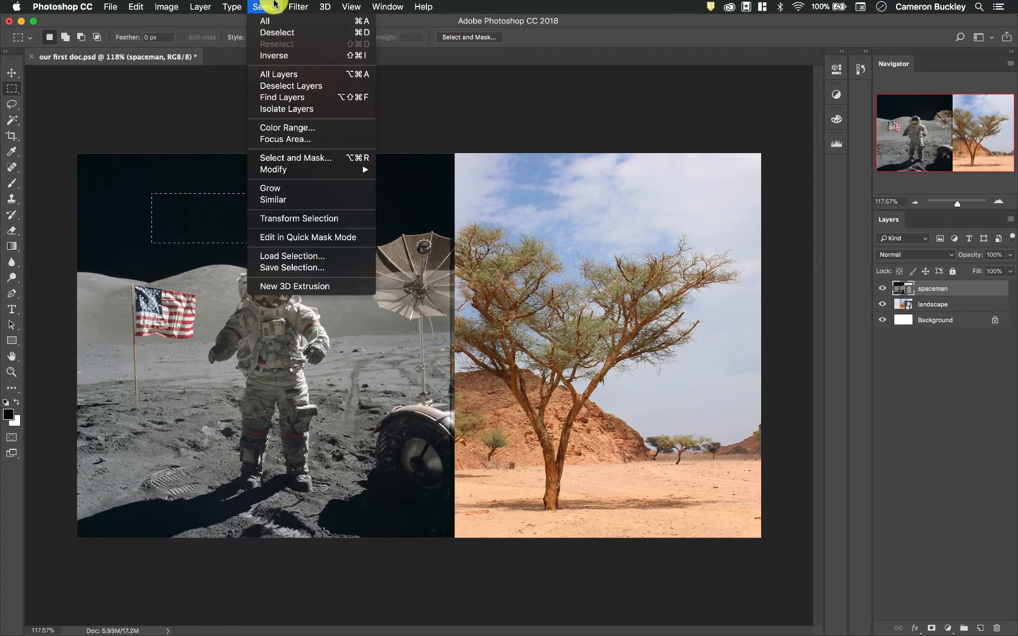
{"action": "left_click", "coordinate": [293, 57]}
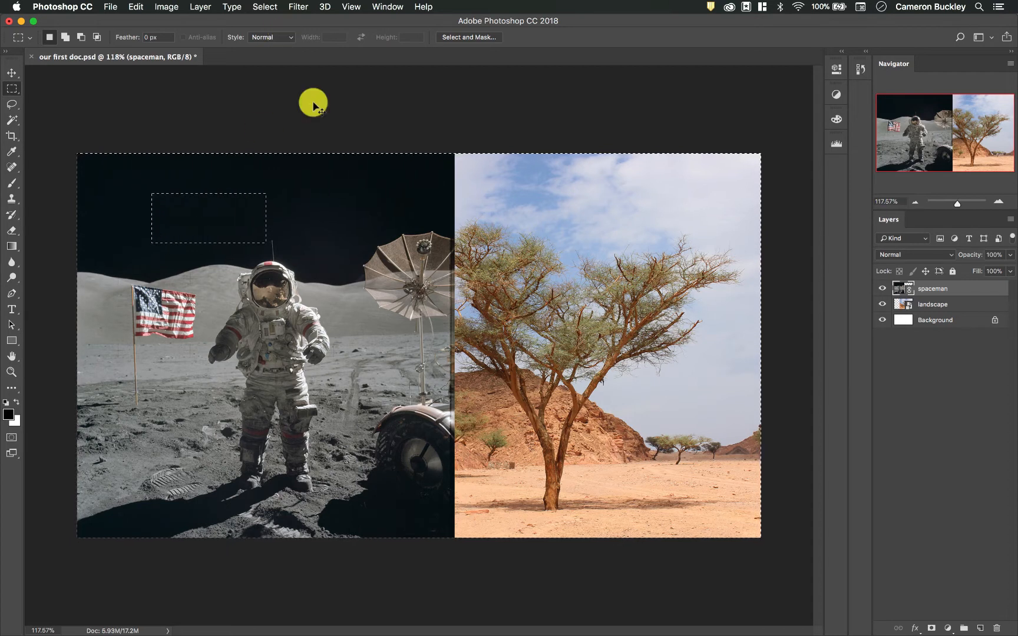
- Deselect the inverted selection and bring it back with Reselect
{"action": "key", "text": "super+d"}
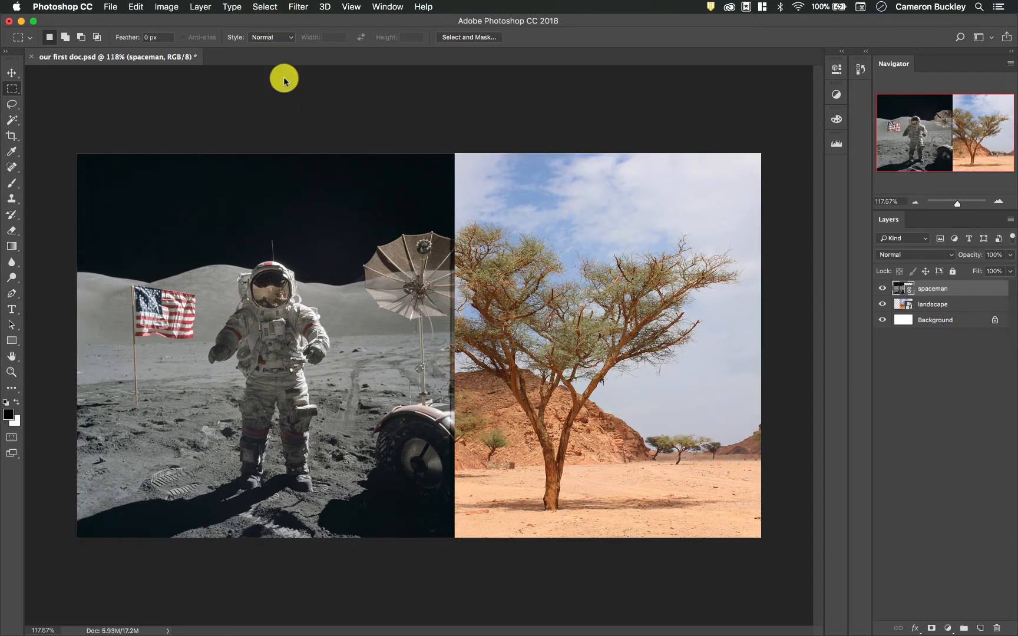
{"action": "left_click", "coordinate": [264, 6]}
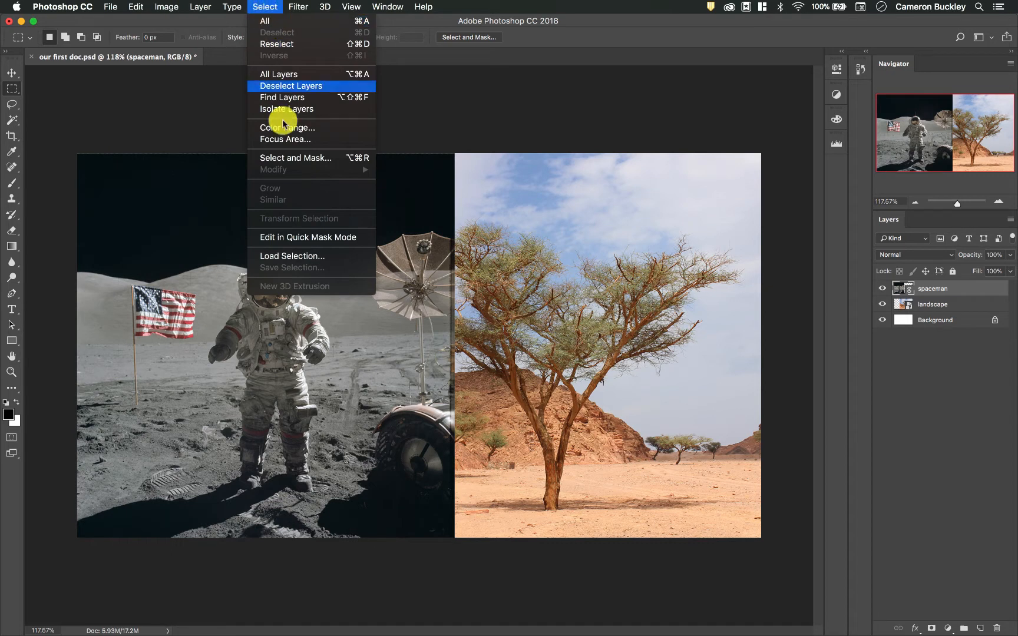
{"action": "left_click", "coordinate": [275, 46]}
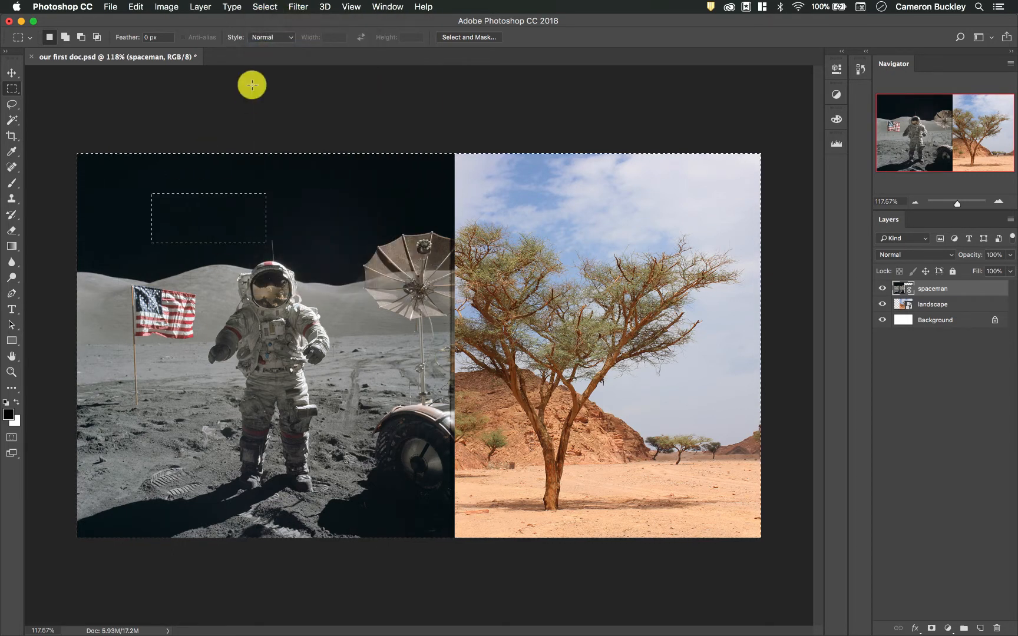
- Select the entire canvas with the All command and deselect it again
{"action": "left_click", "coordinate": [267, 6]}
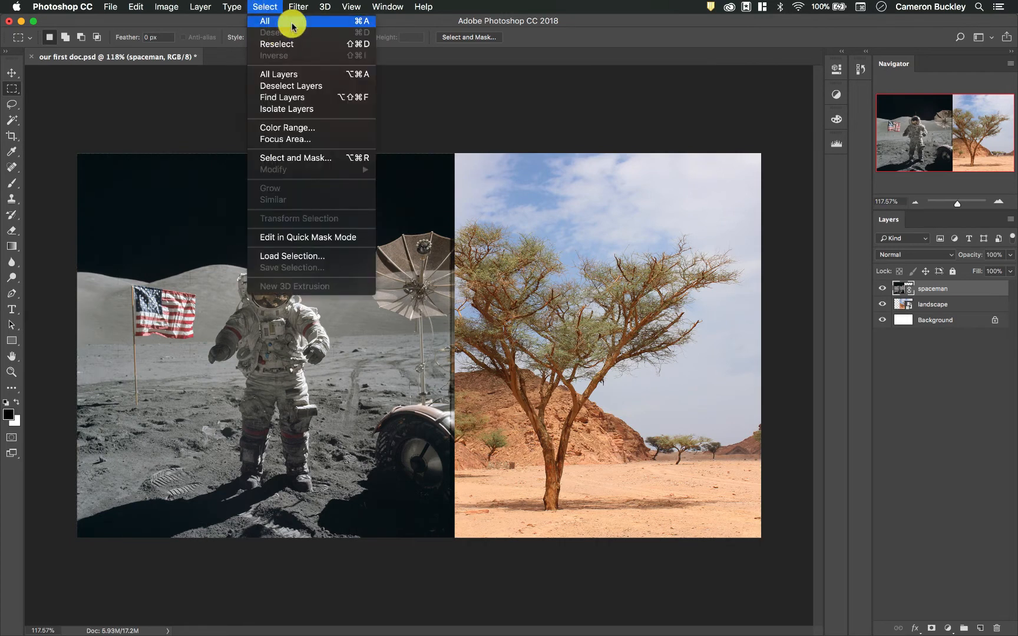
{"action": "left_click", "coordinate": [286, 24]}
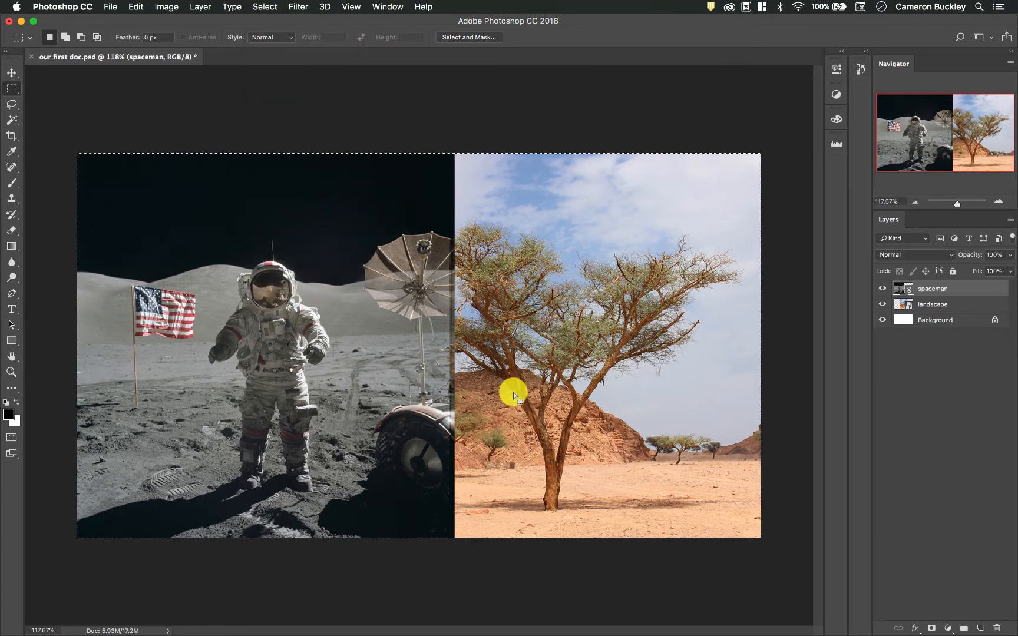
{"action": "key", "text": "super+d"}
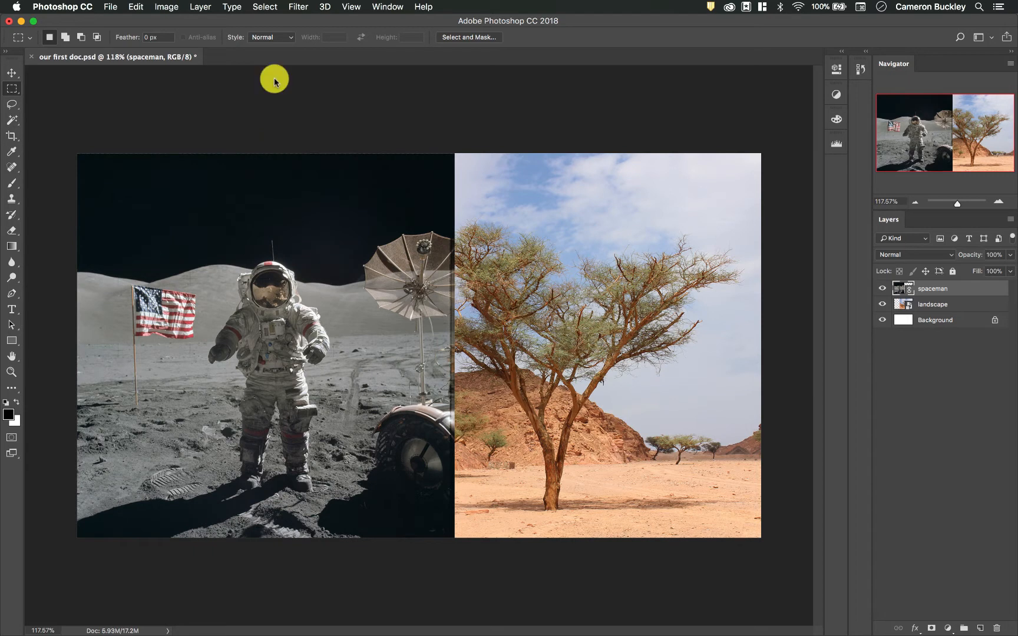
{"action": "left_click", "coordinate": [264, 6]}
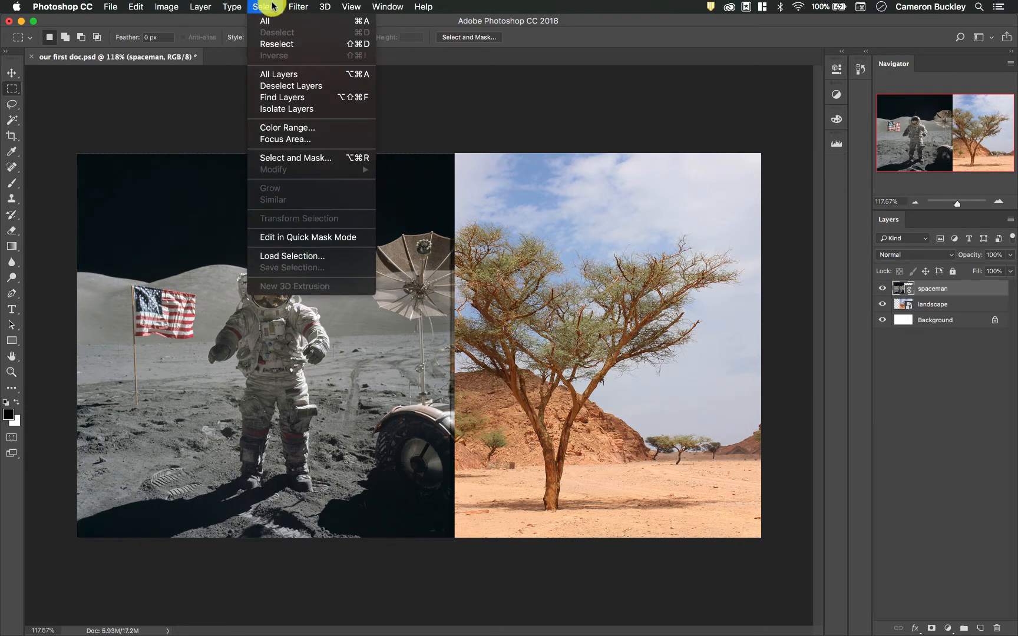
{"action": "mouse_move", "coordinate": [296, 7]}
{"action": "mouse_move", "coordinate": [265, 7]}
{"action": "left_click", "coordinate": [202, 127]}
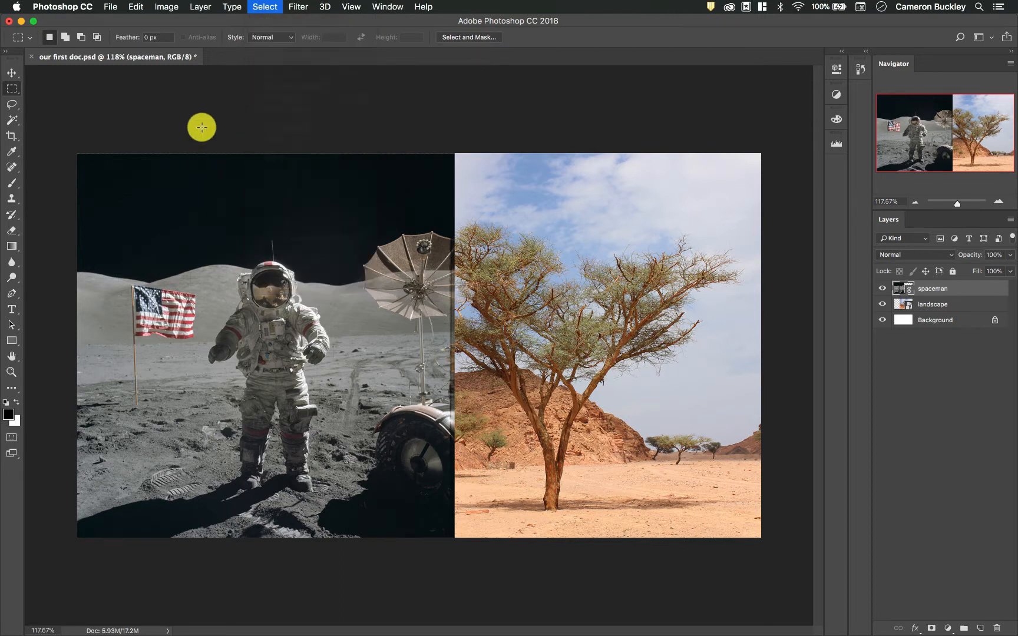
- Cycle through the Rectangular Marquee, Lasso and Magic Wand tools, finishing on the Quick Selection tool
{"action": "left_click", "coordinate": [11, 107]}
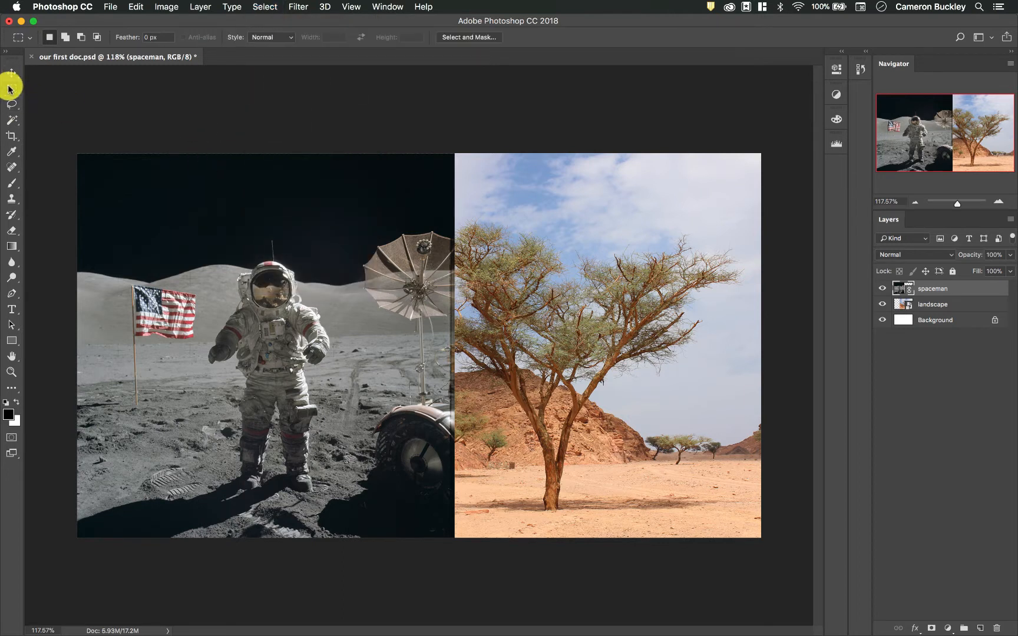
{"action": "left_click", "coordinate": [10, 90]}
{"action": "left_click", "coordinate": [14, 106]}
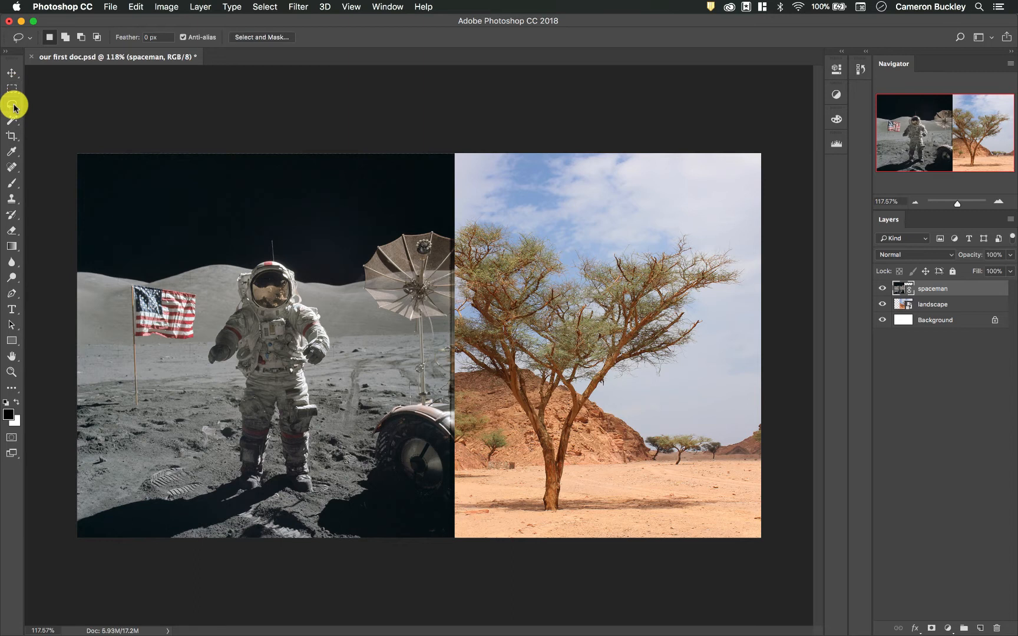
{"action": "left_click", "coordinate": [13, 121]}
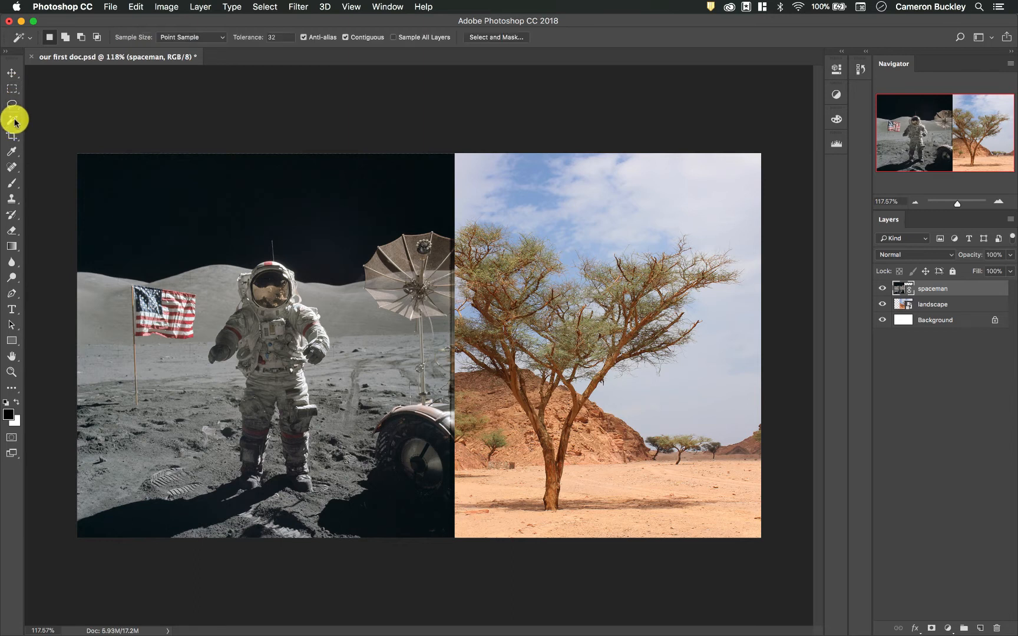
{"action": "left_click", "coordinate": [14, 121]}
{"action": "left_click", "coordinate": [54, 118]}
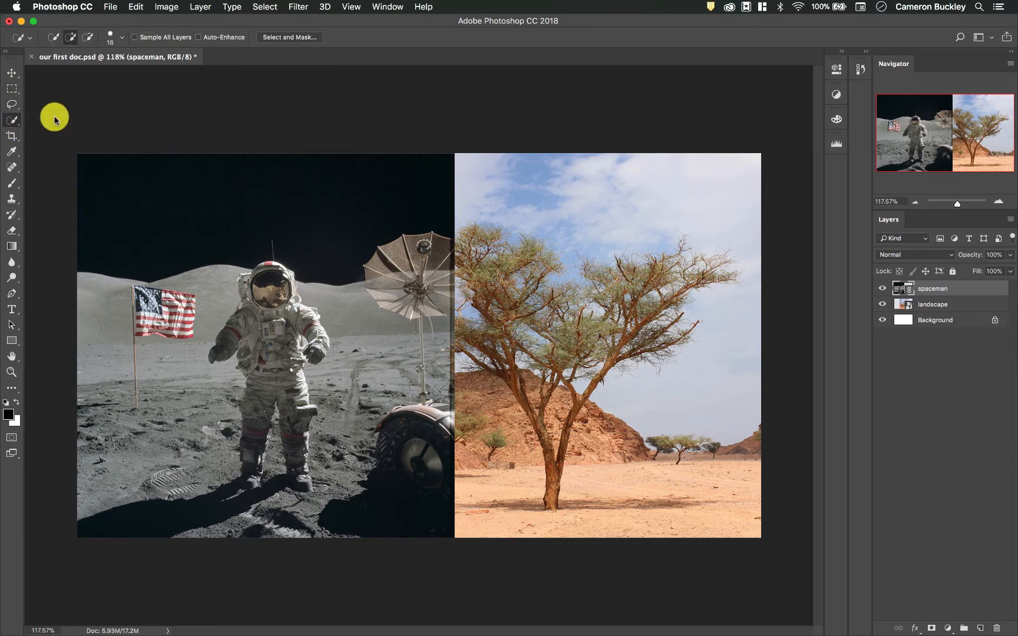